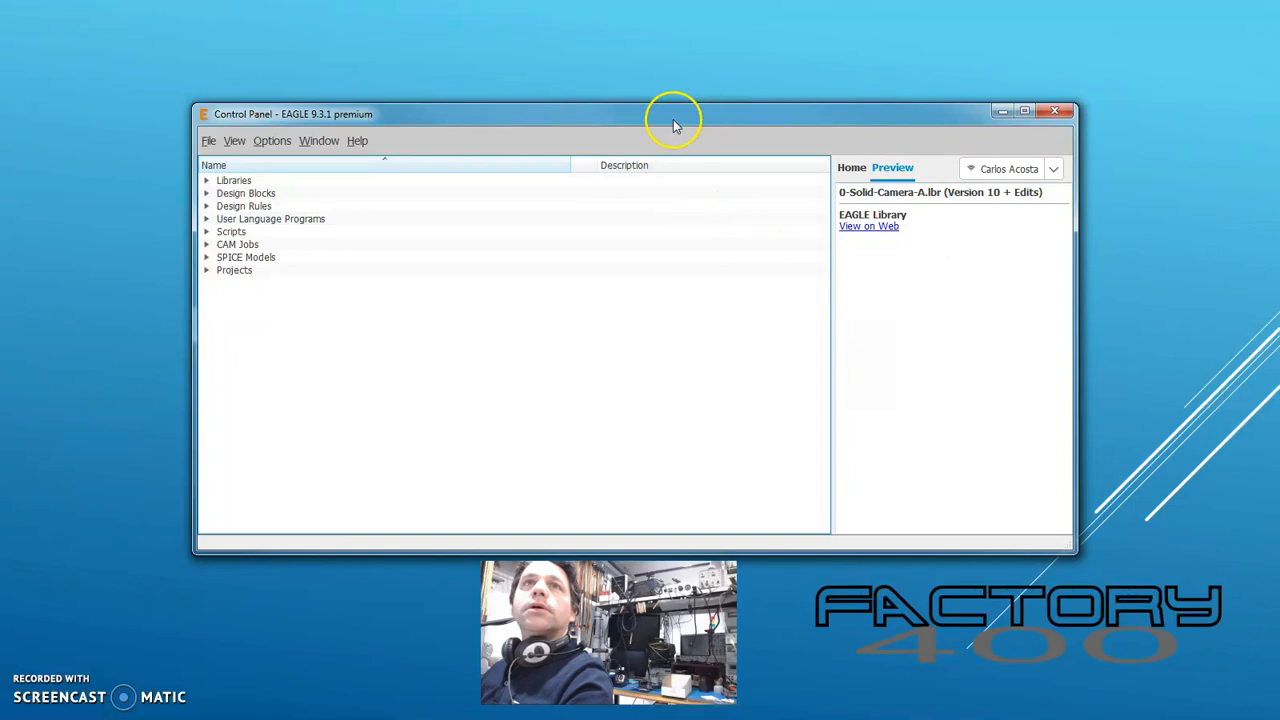
Step: Open the library 0-Solid-Camera-A.lbr from My Managed Libraries
drag(666, 120, 675, 71)
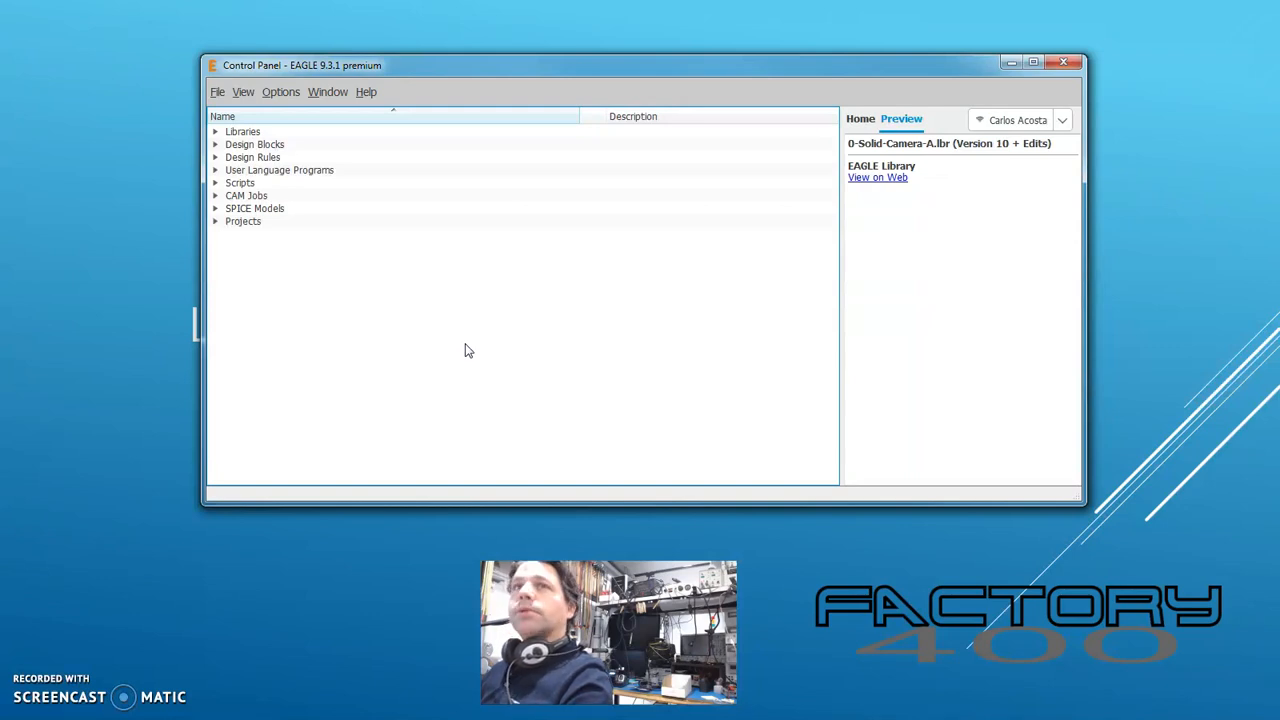
drag(583, 62, 563, 93)
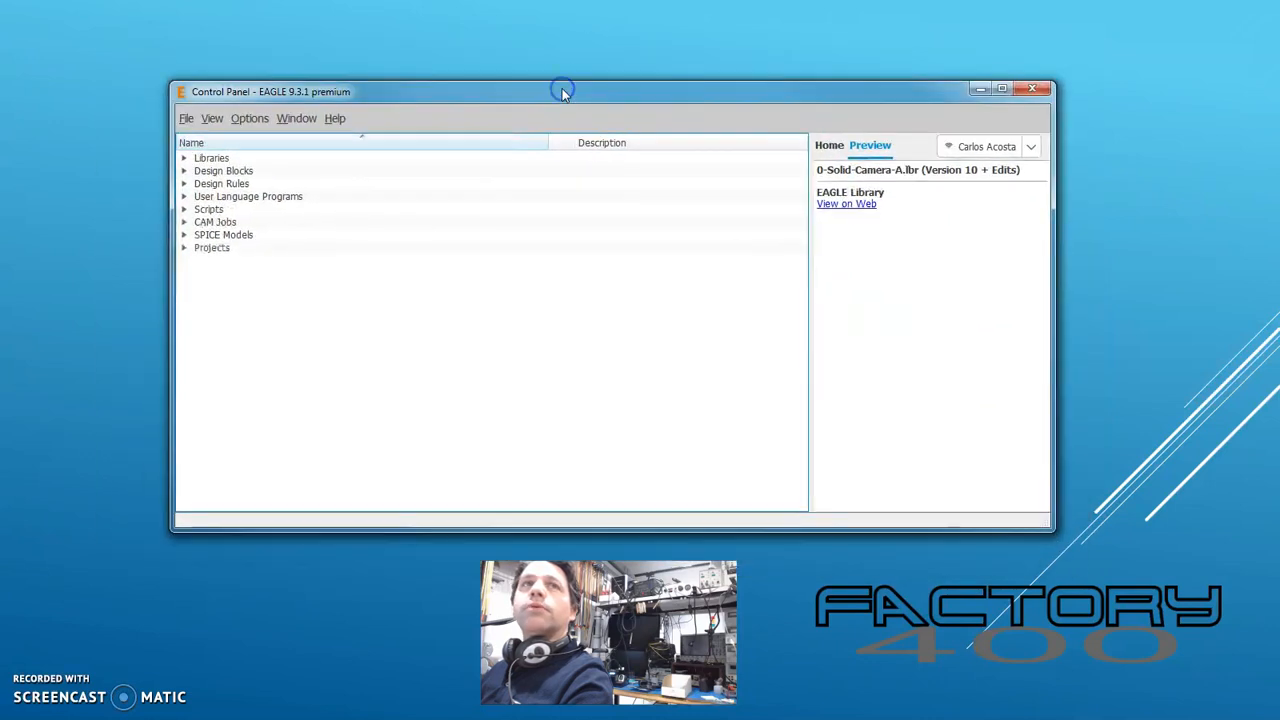
click(184, 158)
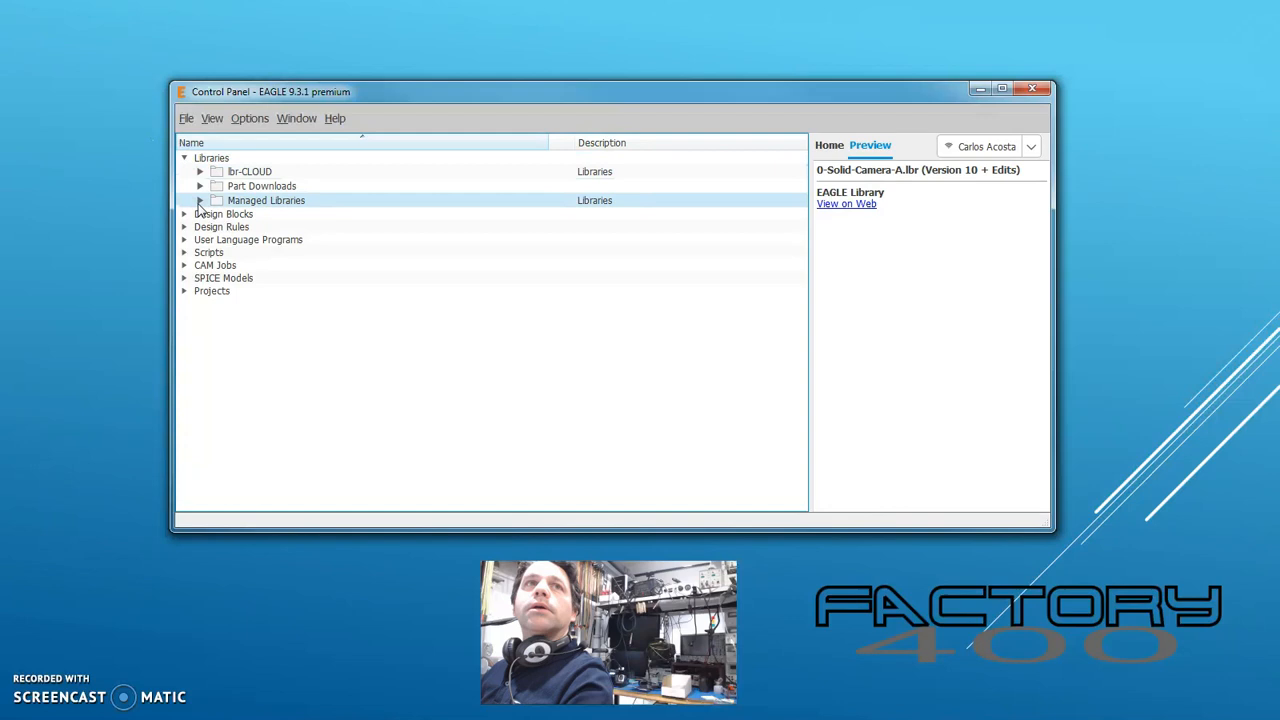
click(200, 200)
click(216, 188)
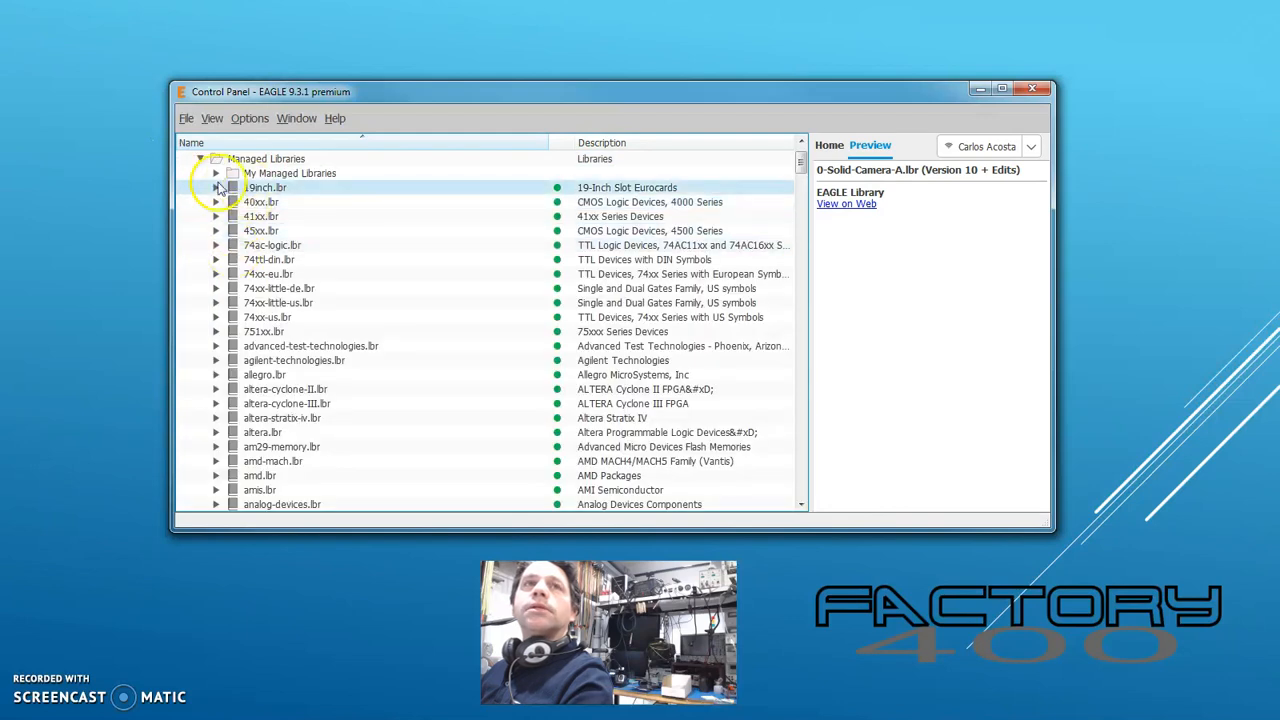
click(216, 173)
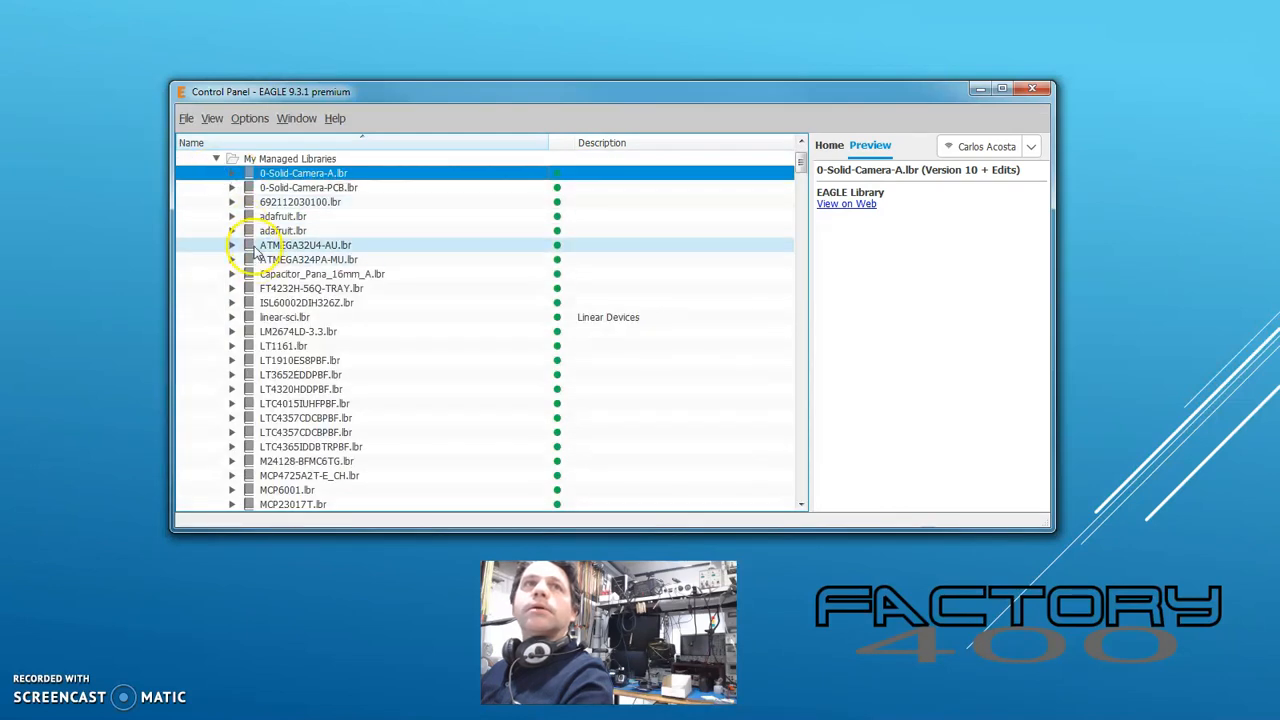
right_click(265, 178)
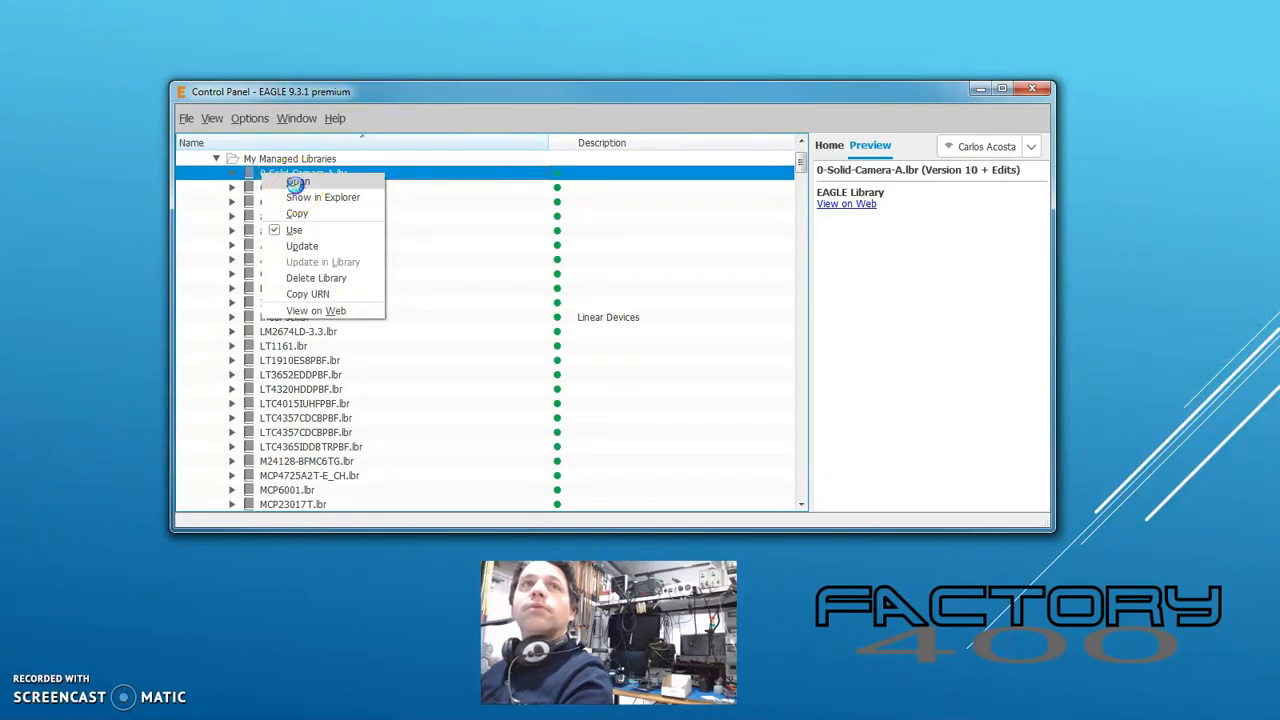
click(290, 179)
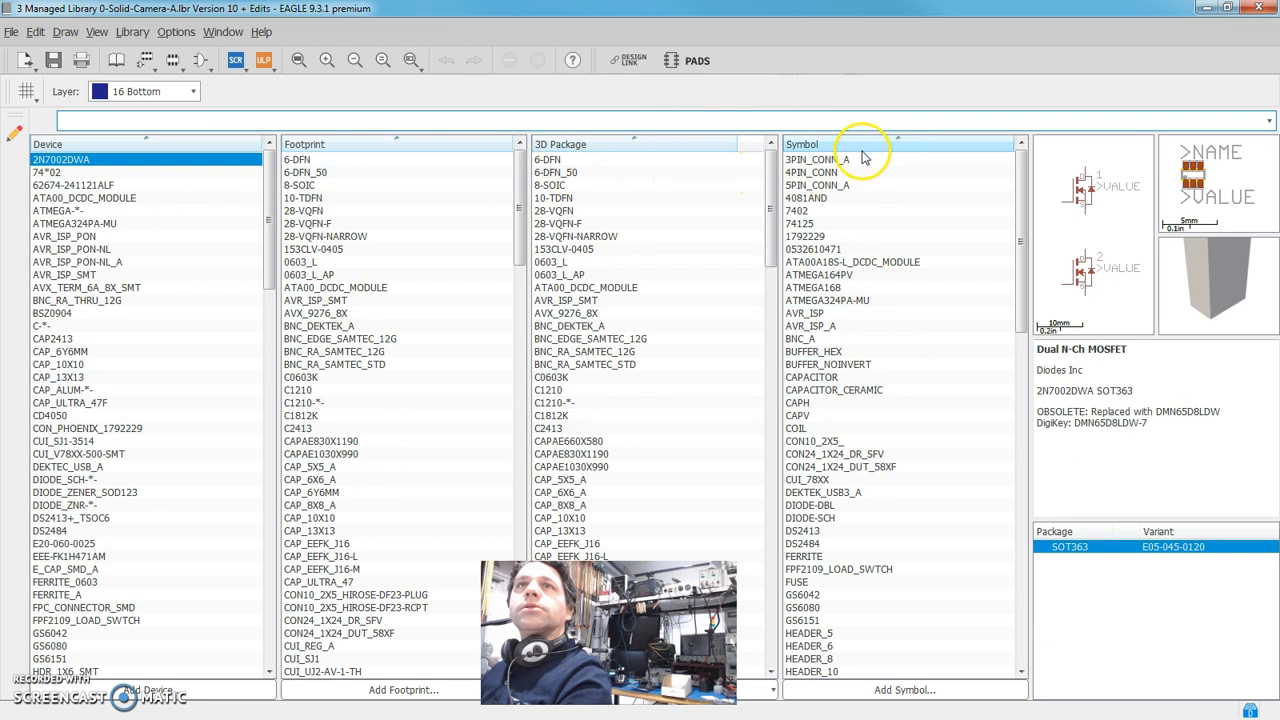
Step: Preview a range of the library's symbols, including 4081AND, ATA00A18S-L_DCDC_MODULE, ATMEGA324PA-MU, DS2484 and CUI_78XX
click(806, 198)
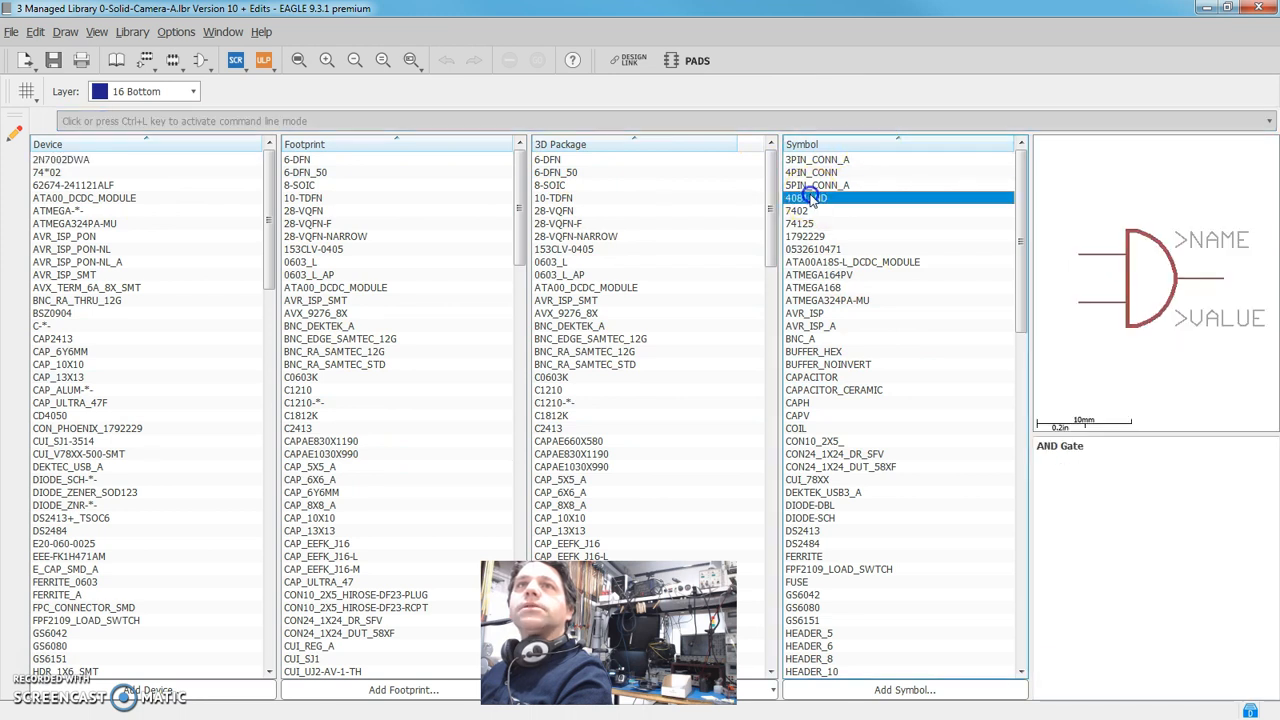
click(808, 222)
click(808, 236)
click(812, 262)
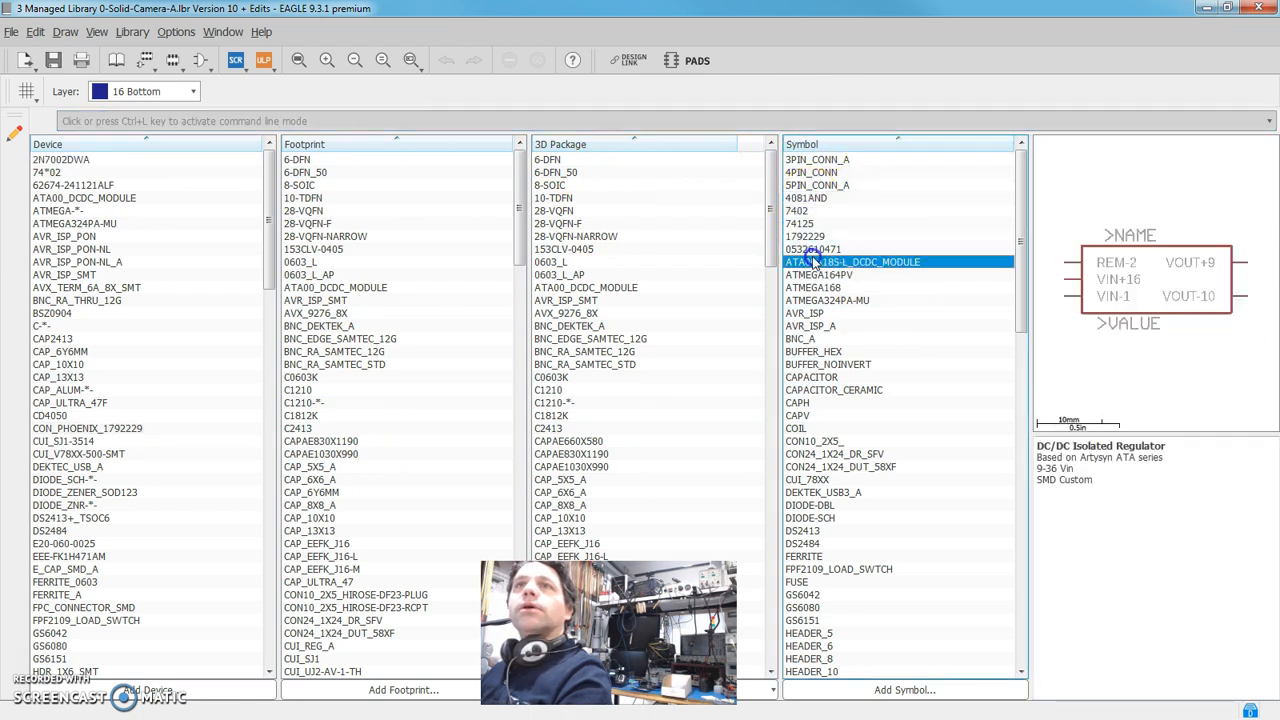
click(812, 287)
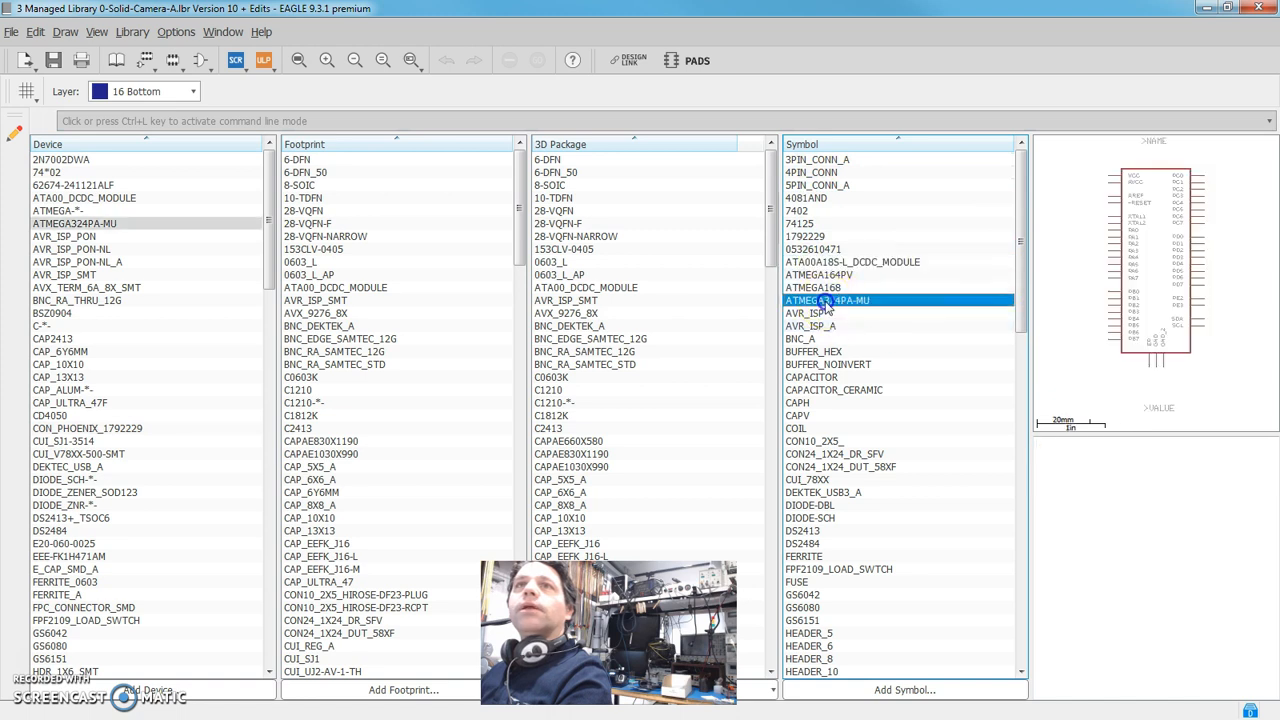
click(800, 338)
click(813, 377)
click(805, 453)
click(805, 466)
click(790, 518)
click(801, 543)
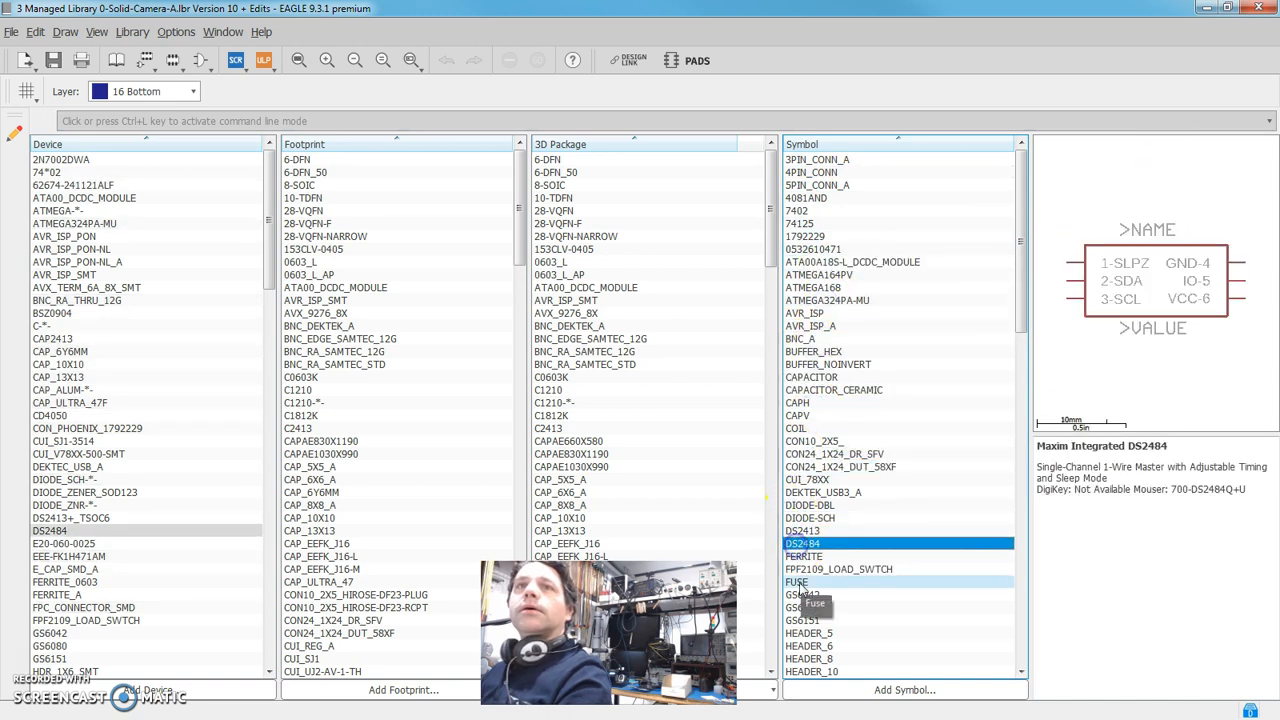
click(801, 607)
click(806, 480)
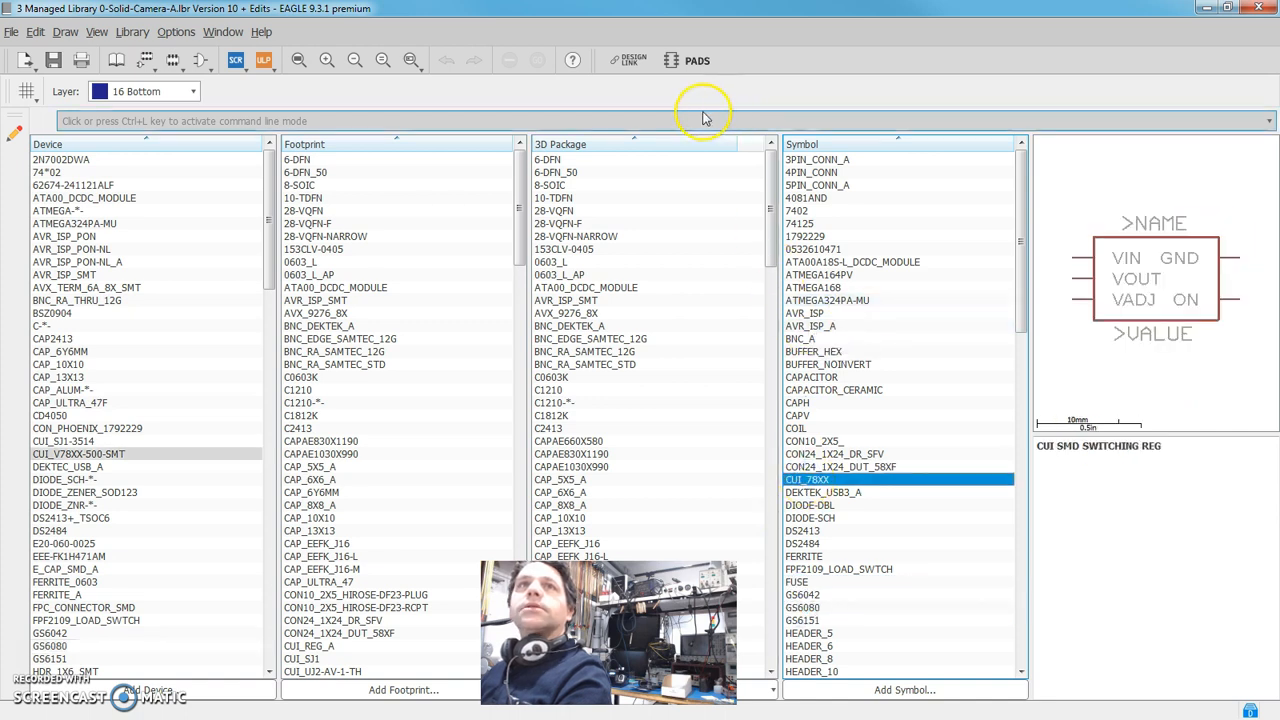
Step: Reverse the sort order of the 3D packages and preview several, including XAL6060-472, SOT23-8L, QFN16_FINE_NOVIA and PW14-M
click(582, 146)
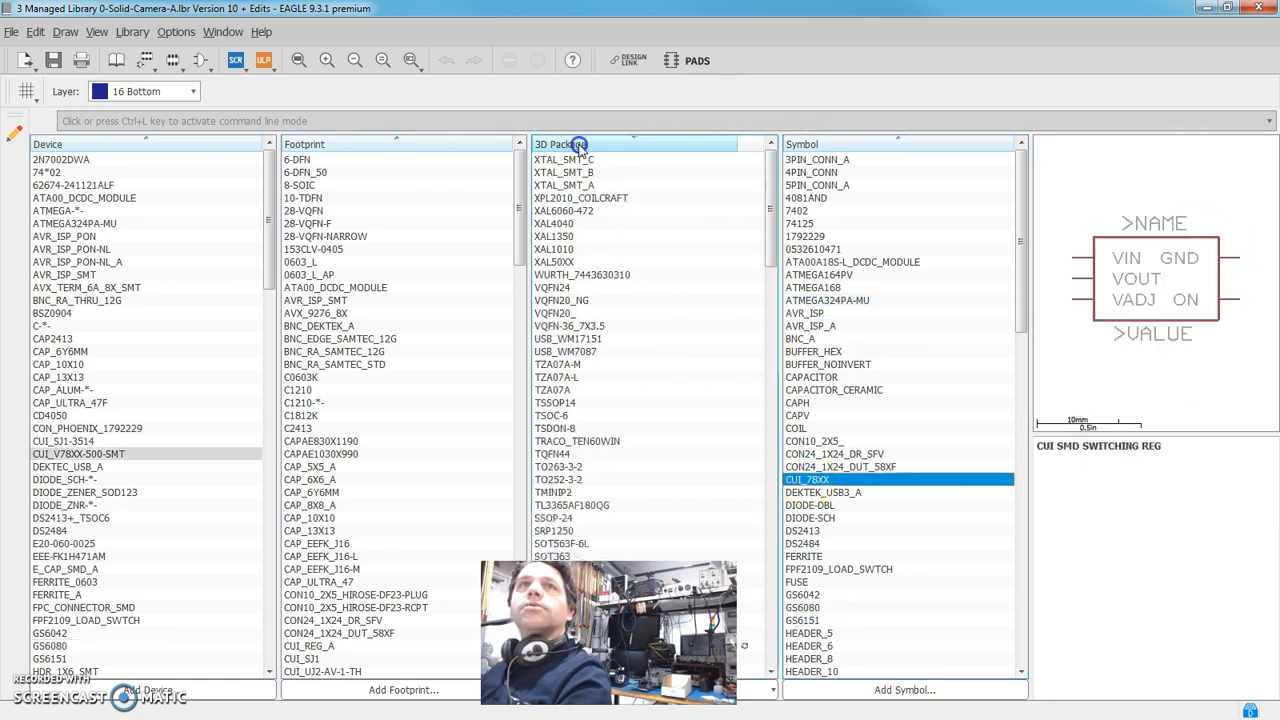
click(568, 211)
scroll(580, 345, down, 5)
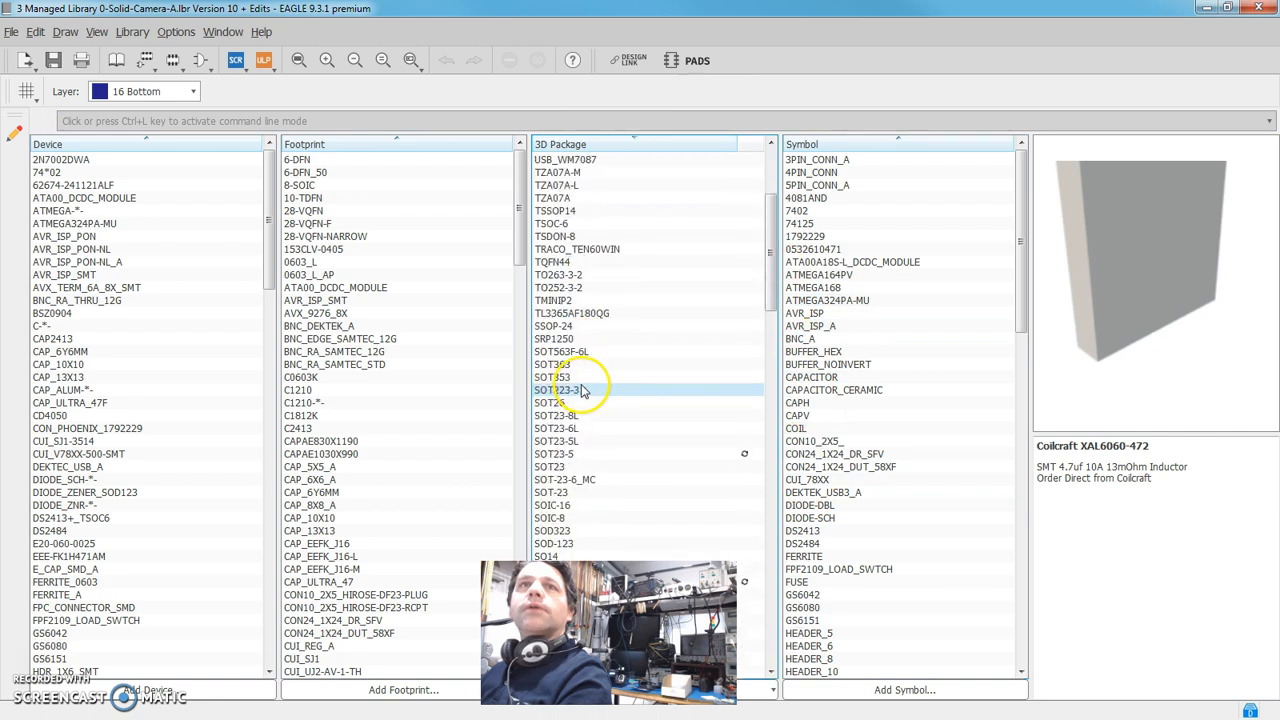
click(584, 389)
click(567, 413)
scroll(566, 420, down, 1)
scroll(567, 440, down, 7)
click(575, 428)
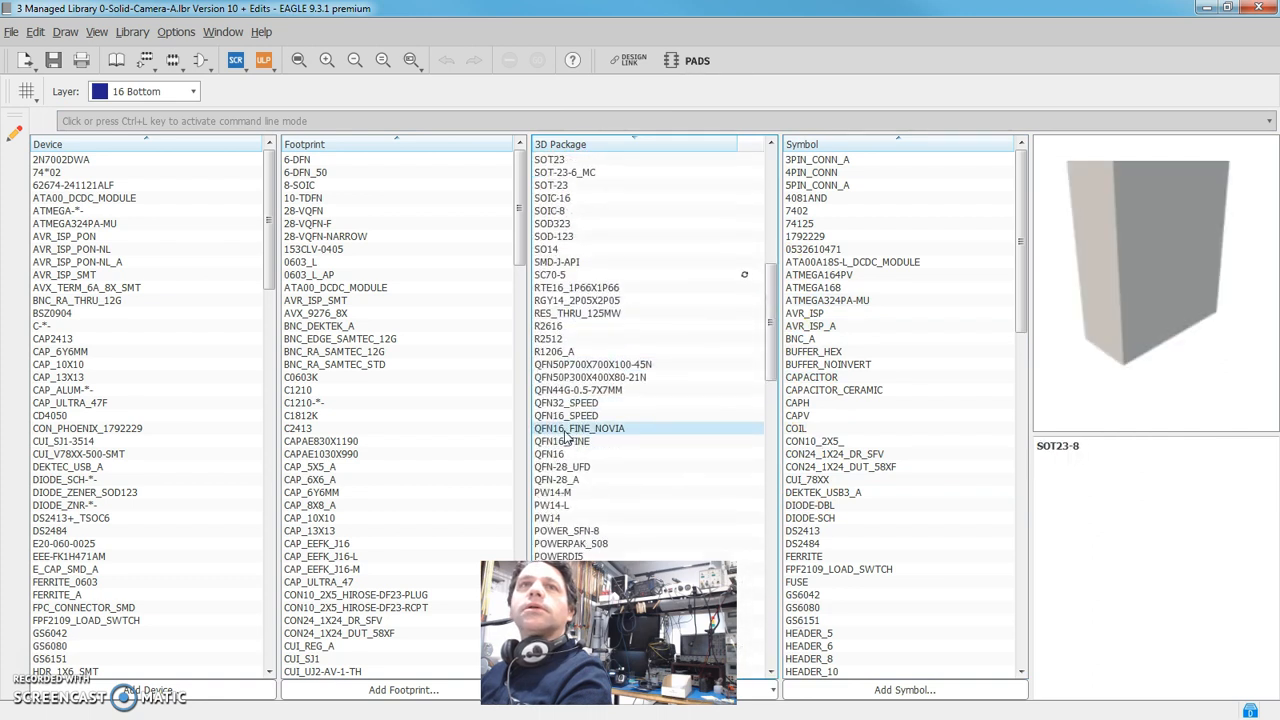
scroll(651, 394, down, 3)
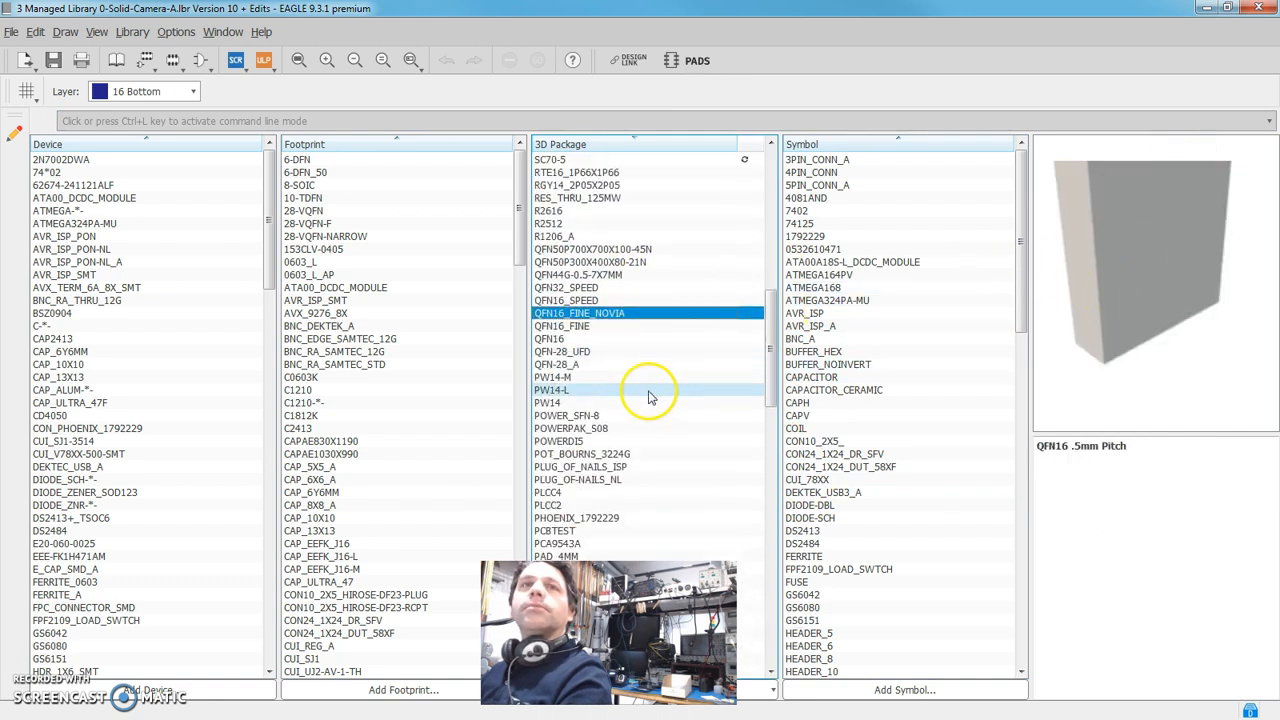
click(565, 378)
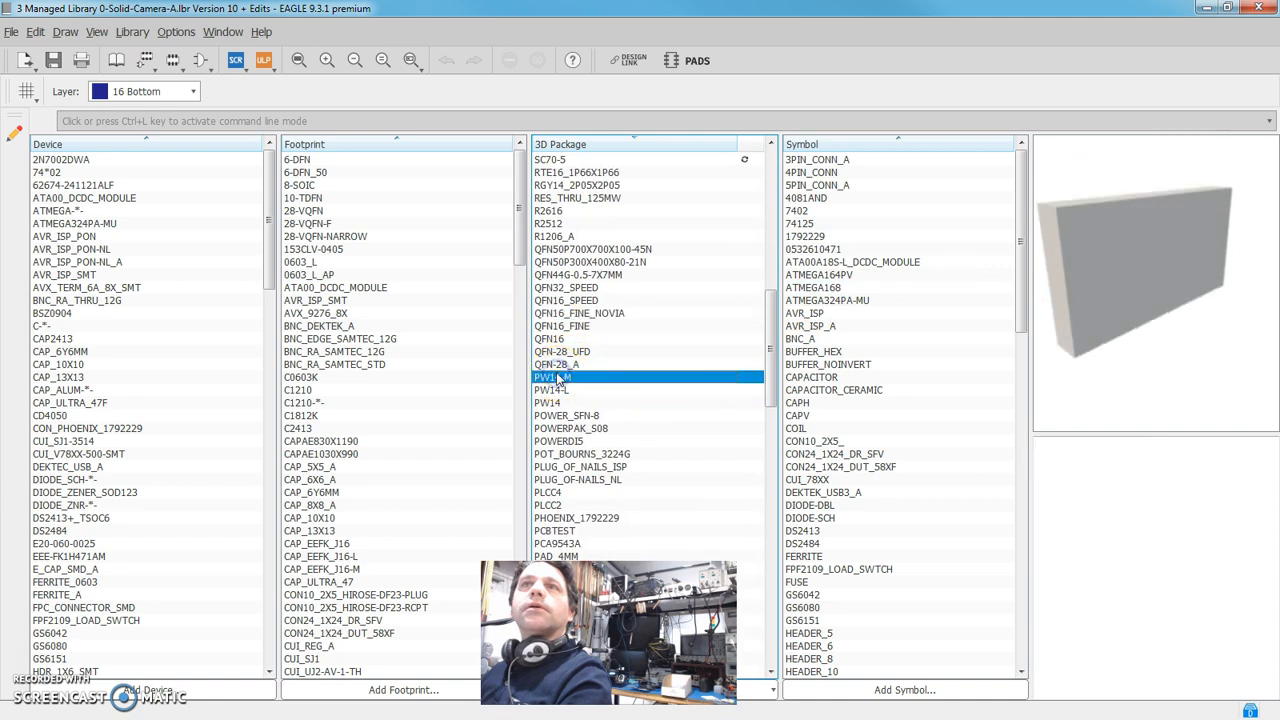
scroll(565, 385, down, 5)
click(556, 519)
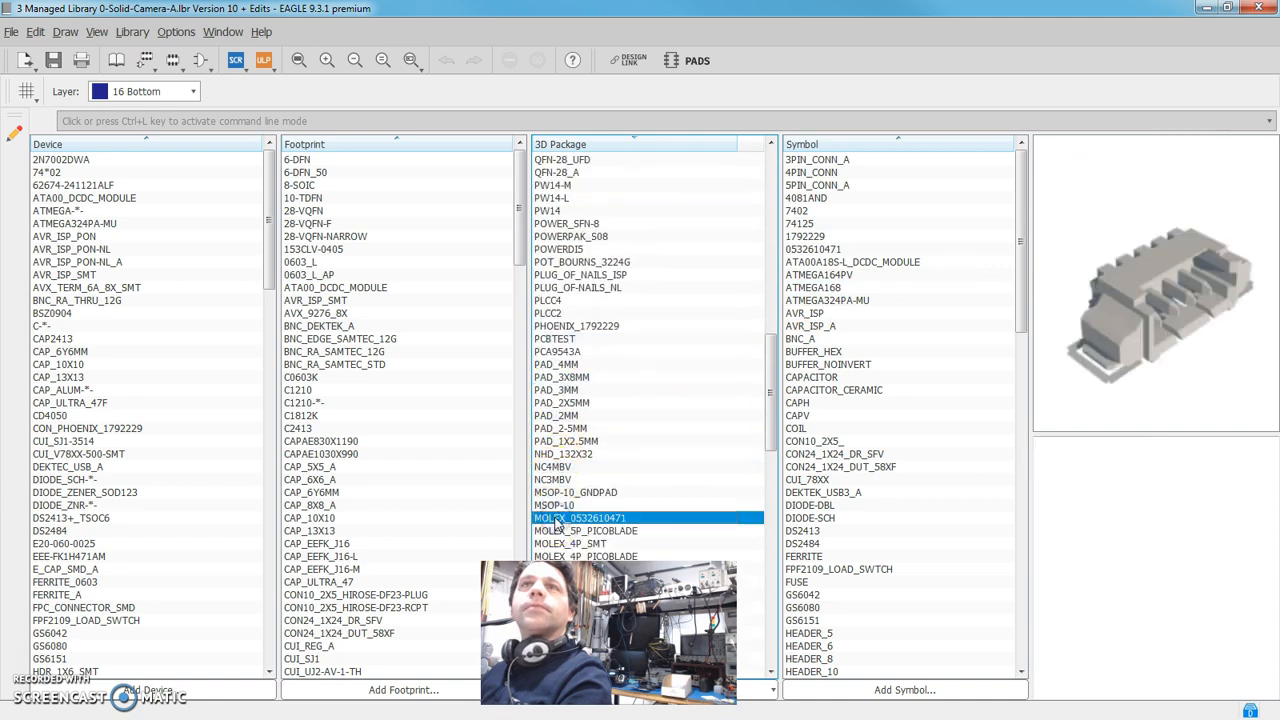
scroll(560, 500, down, 1)
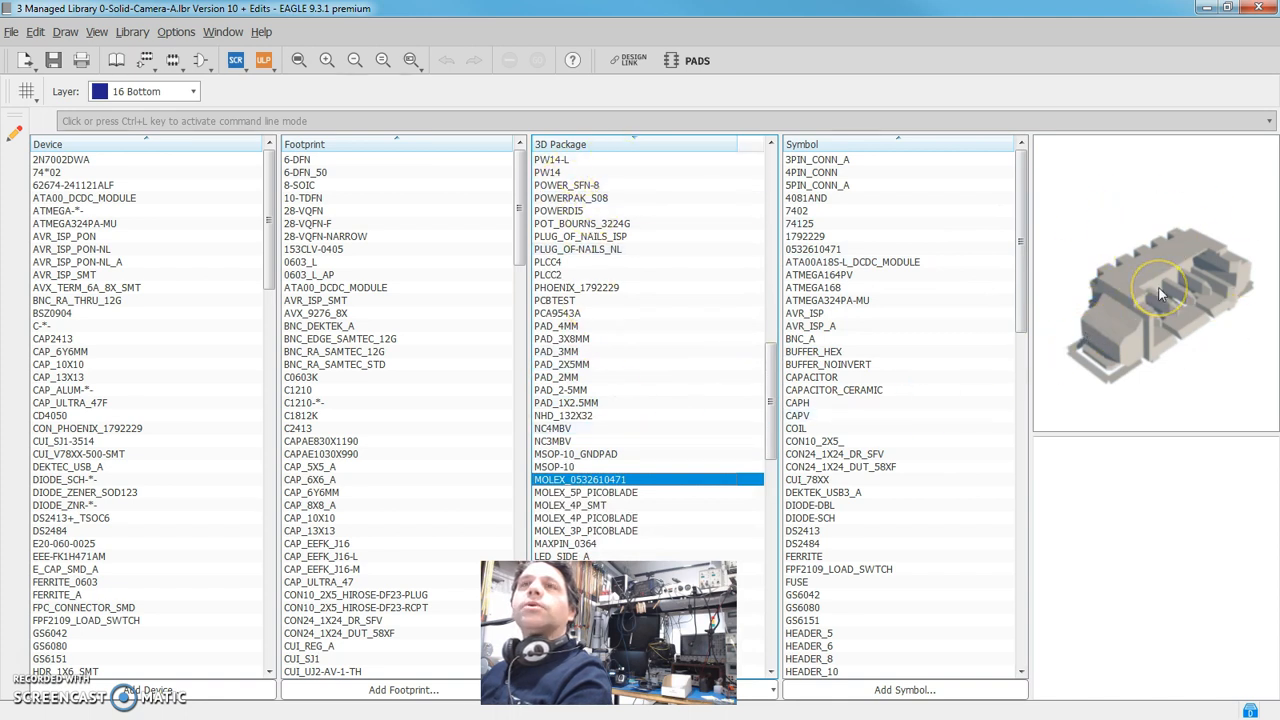
drag(1108, 240, 1120, 355)
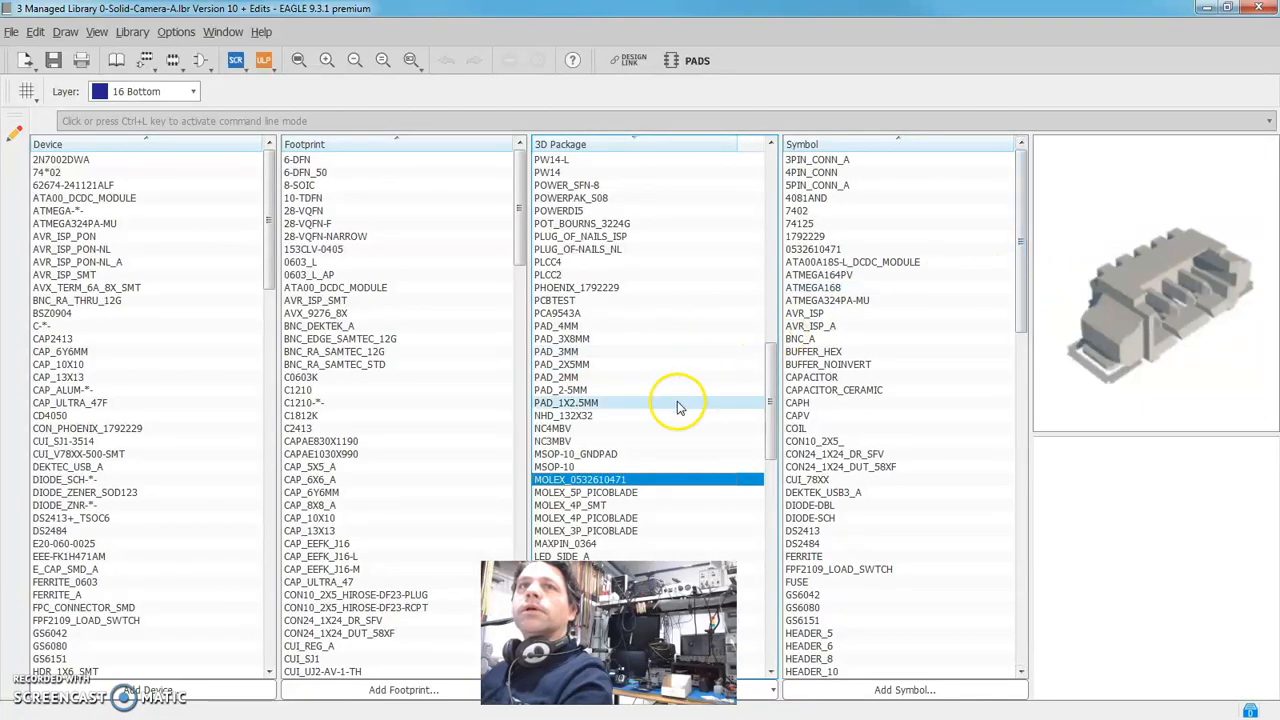
scroll(652, 412, down, 1)
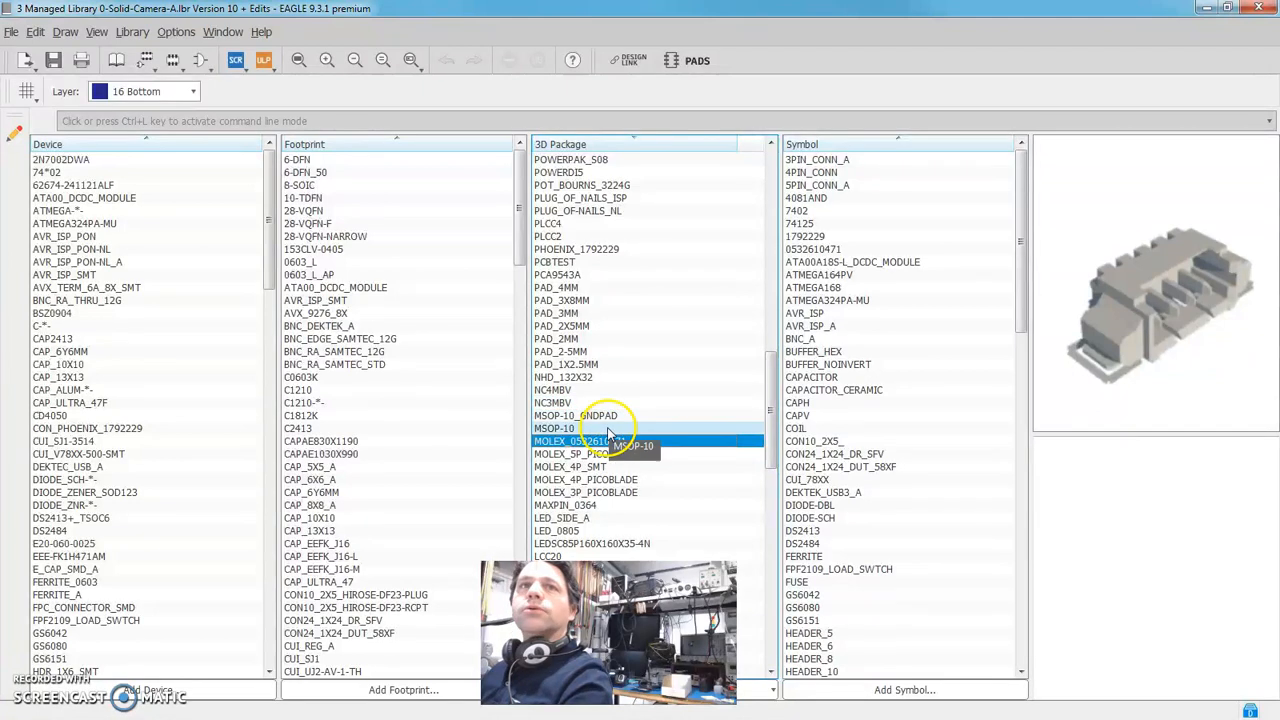
Step: Reverse the sort order of the footprints and preview several, including XAL1010, TSSOP14, TQFN44 and TO263-3-2
click(359, 145)
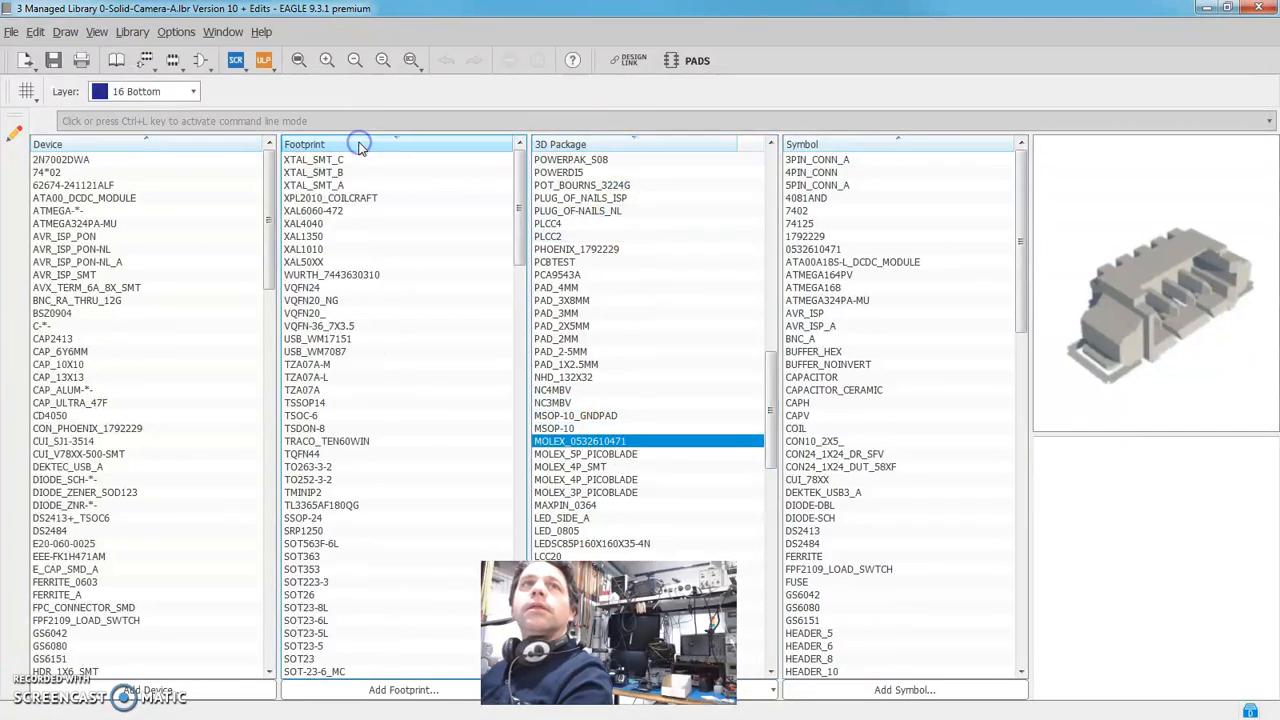
click(304, 249)
click(312, 326)
click(318, 364)
click(322, 402)
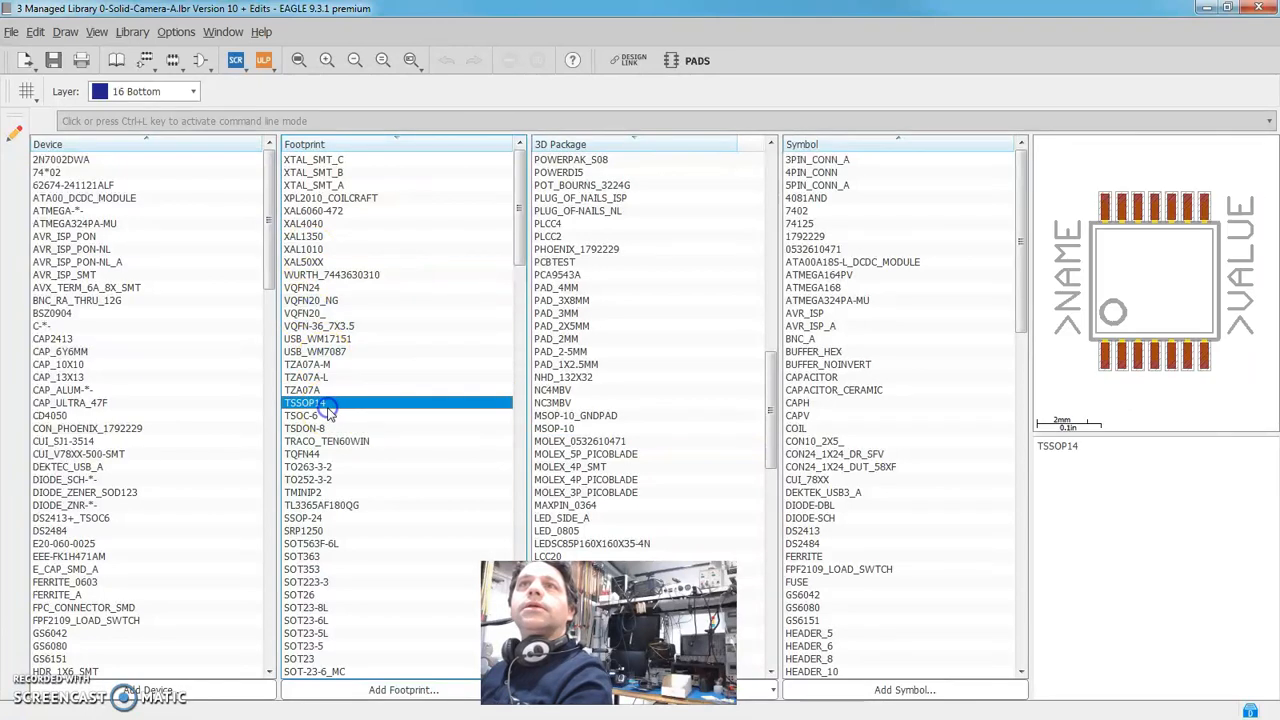
click(325, 428)
click(320, 454)
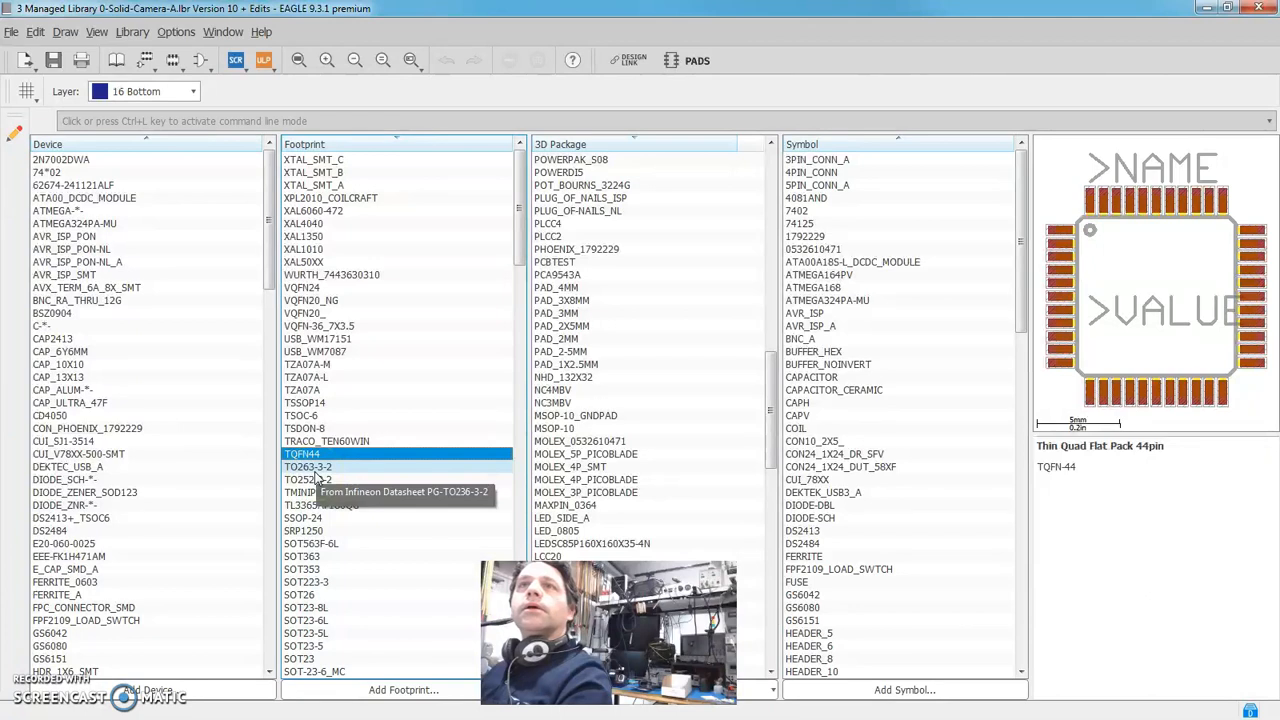
click(312, 467)
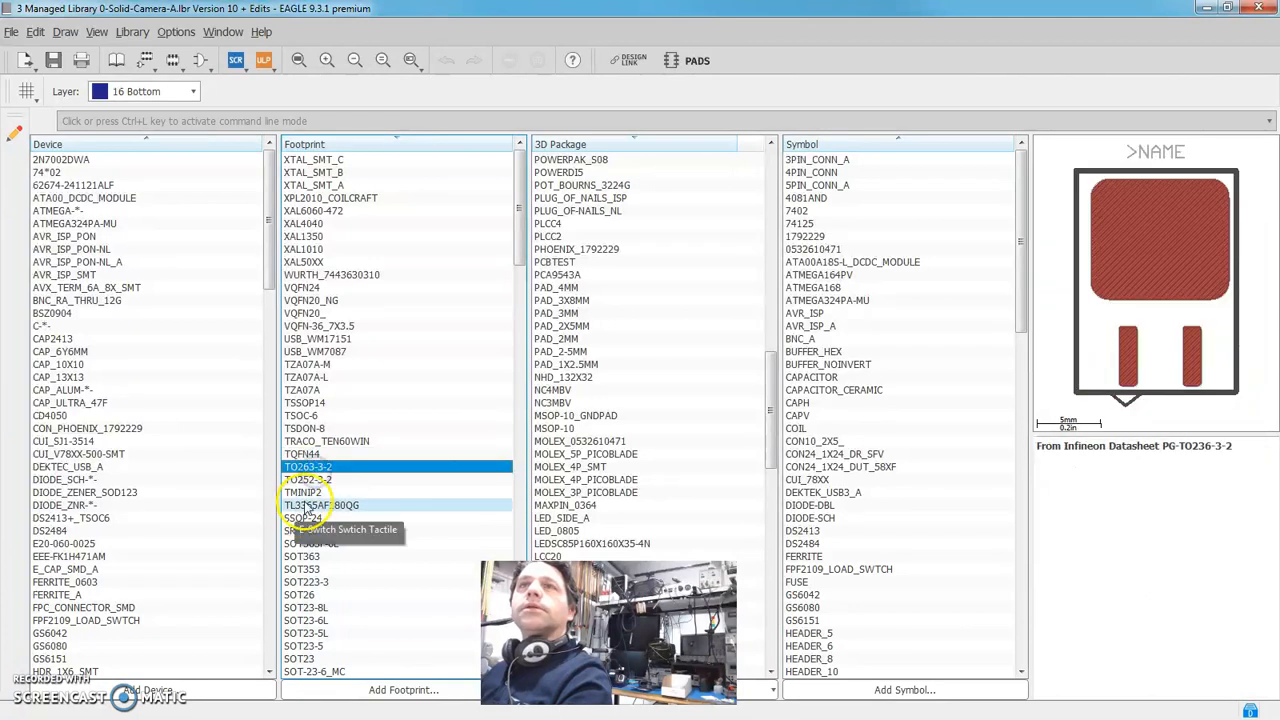
Step: Preview more footprints, including TL3365AF180QG, XTAL_SMT_B, TRACO_TEN60WIN and SOT223-3
click(305, 505)
click(305, 326)
click(305, 211)
click(314, 172)
click(349, 364)
click(368, 441)
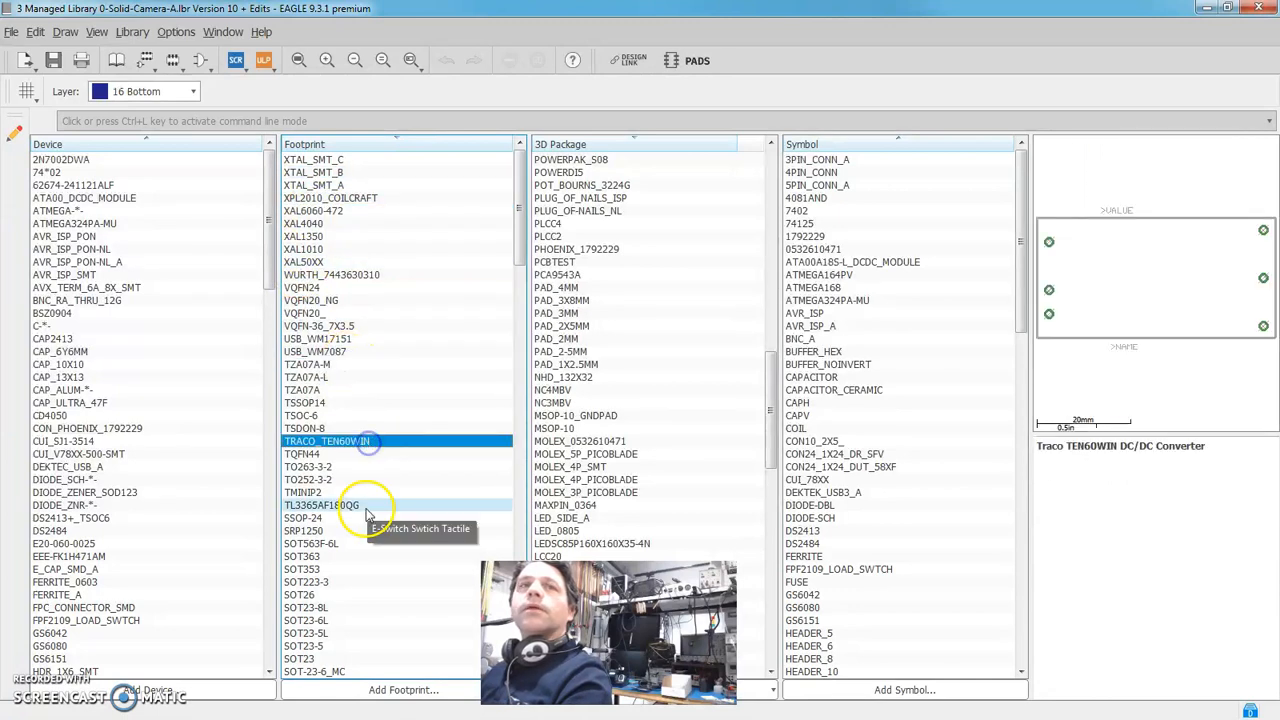
click(303, 543)
click(308, 581)
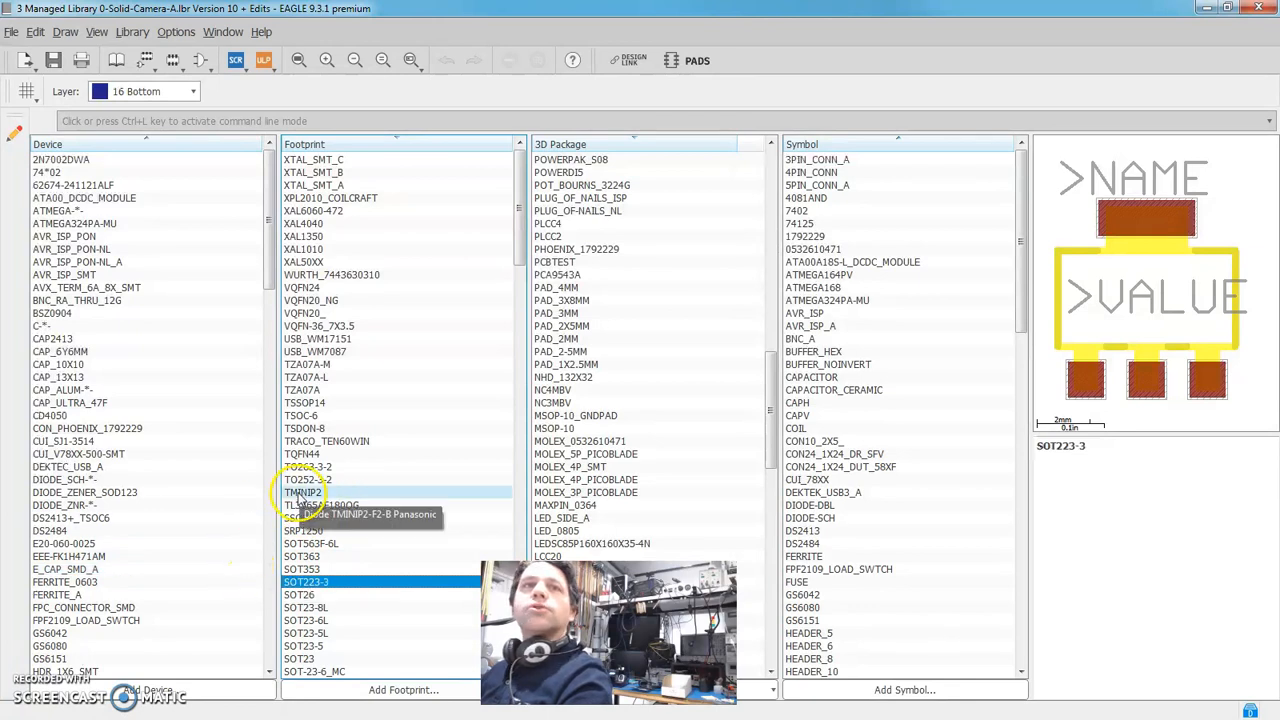
Step: Reverse the sort order of the devices and examine XAL6060-472, TPS2540RTER, TEN60WIN_A, TPS25942 and SN74LVC1T45 with their packages
click(130, 143)
click(57, 210)
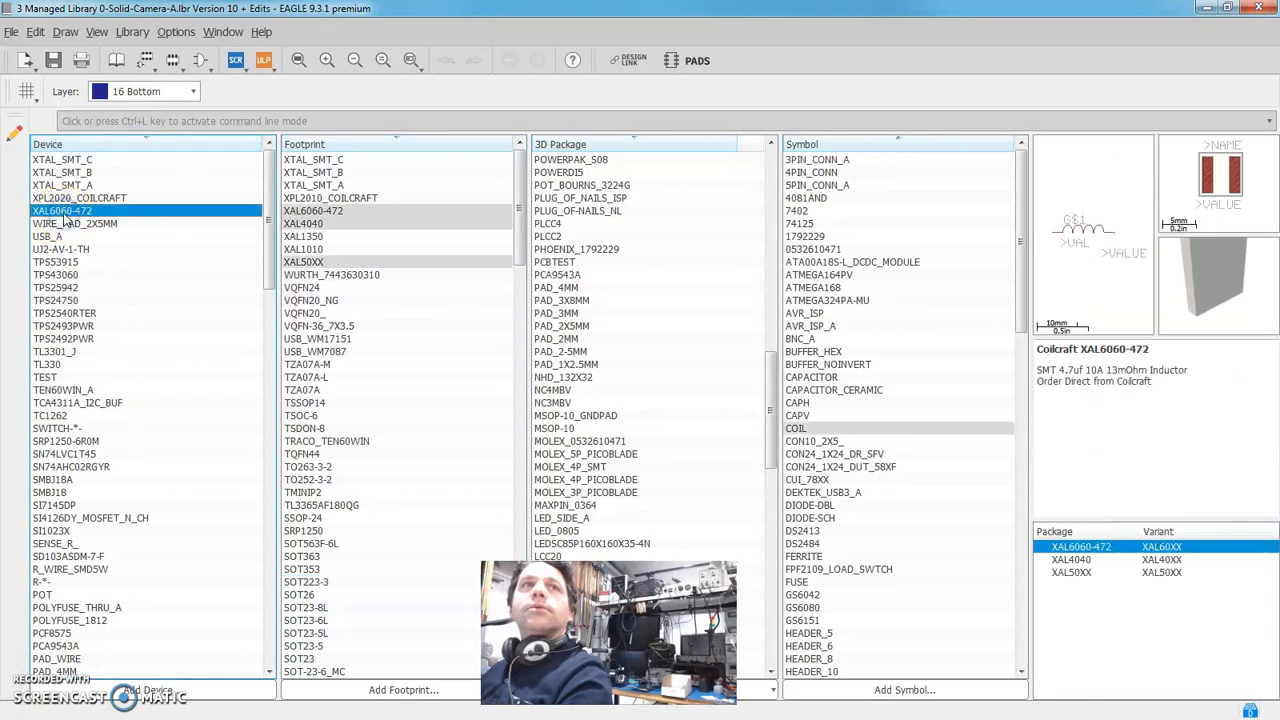
click(58, 315)
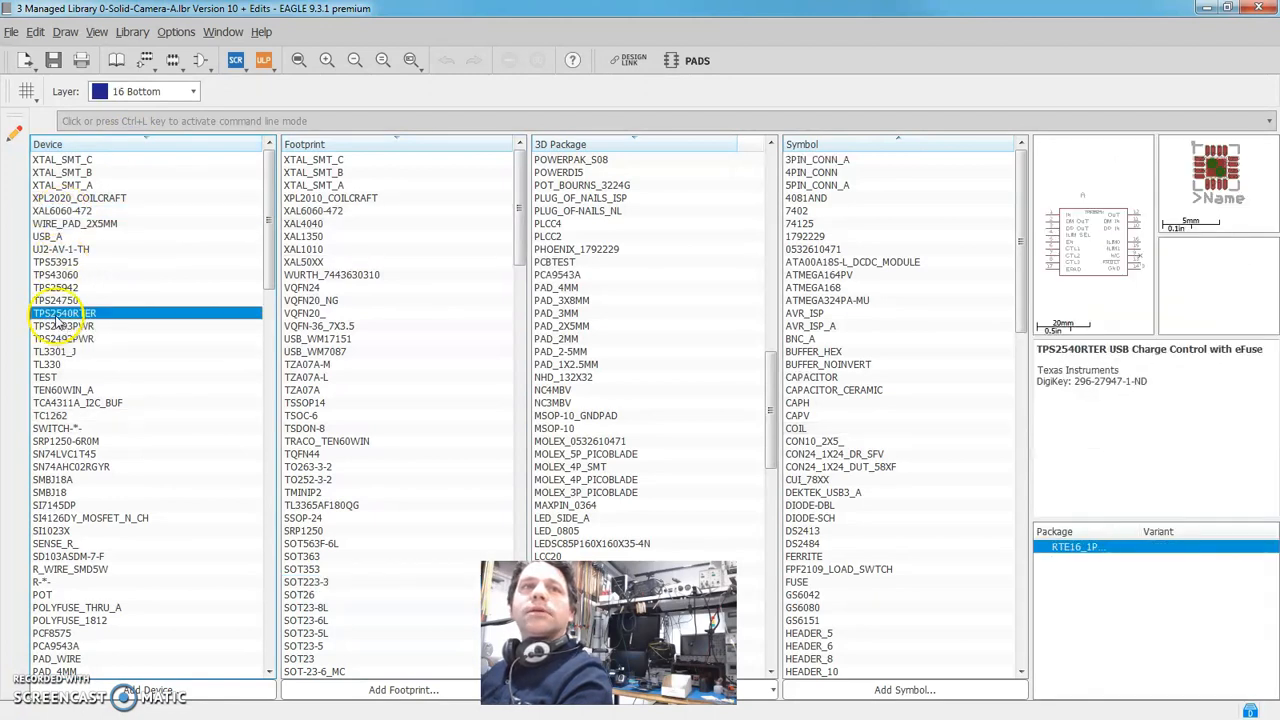
click(48, 391)
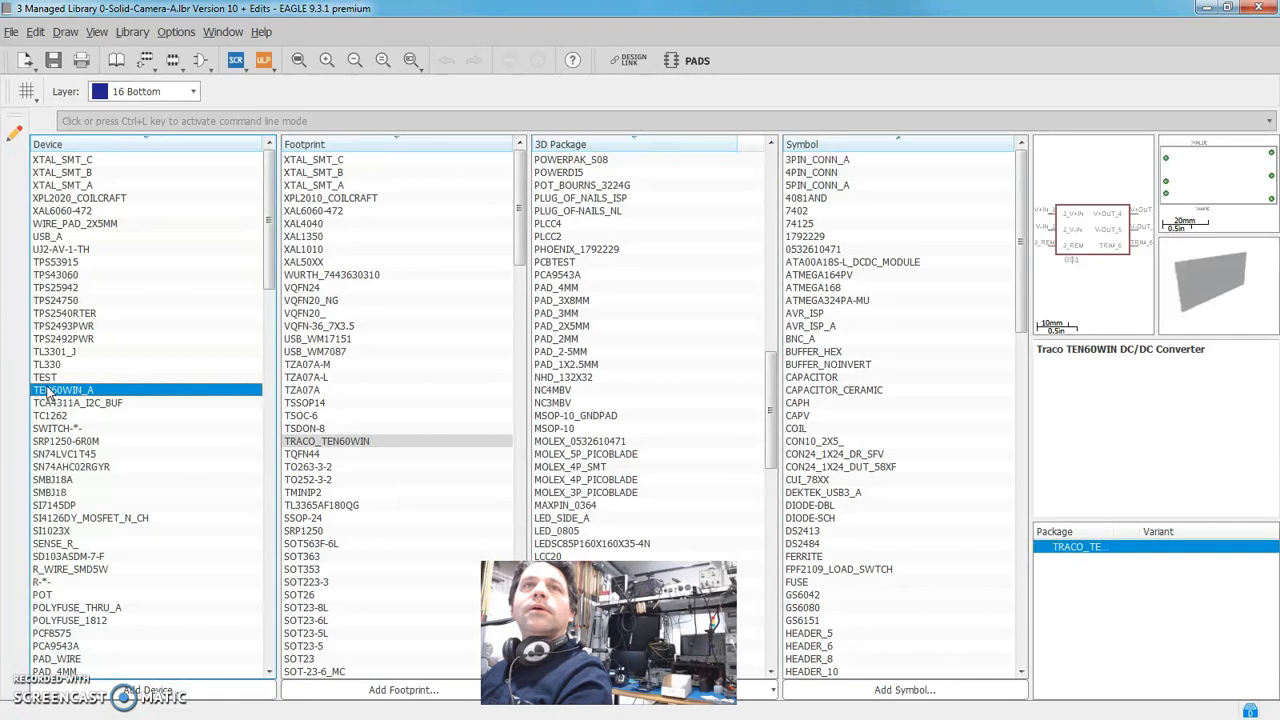
click(50, 288)
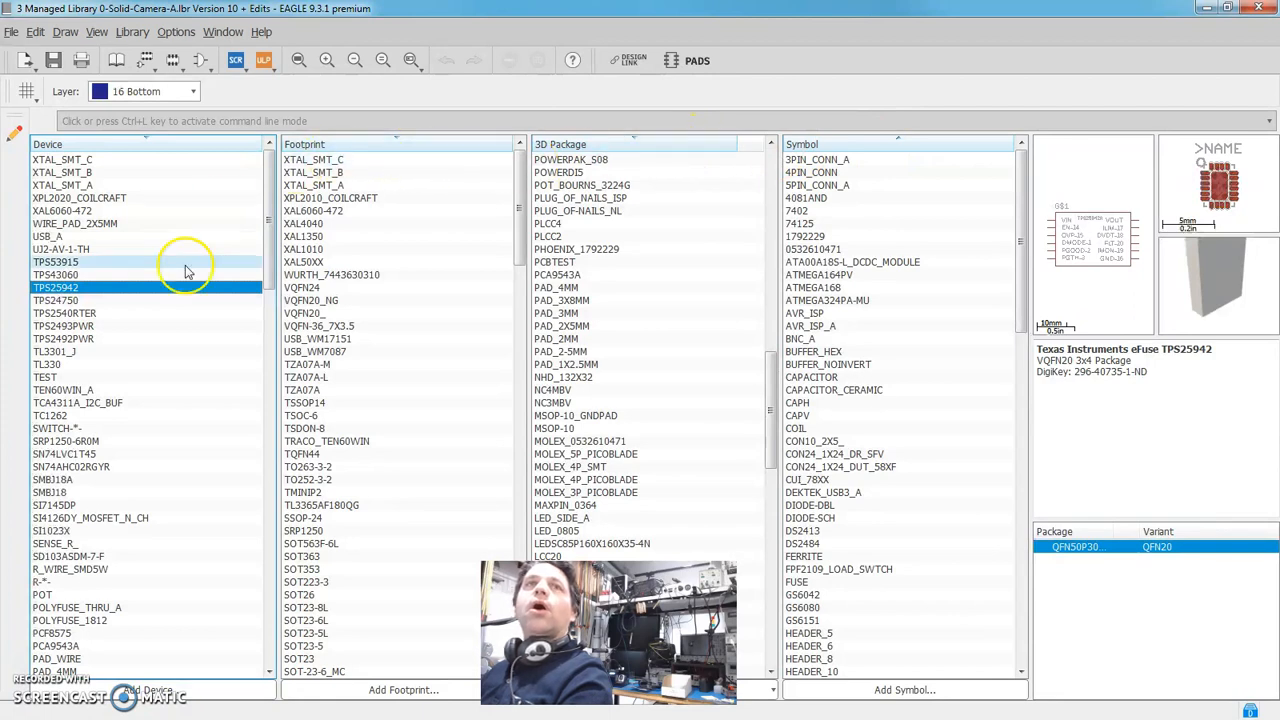
click(57, 455)
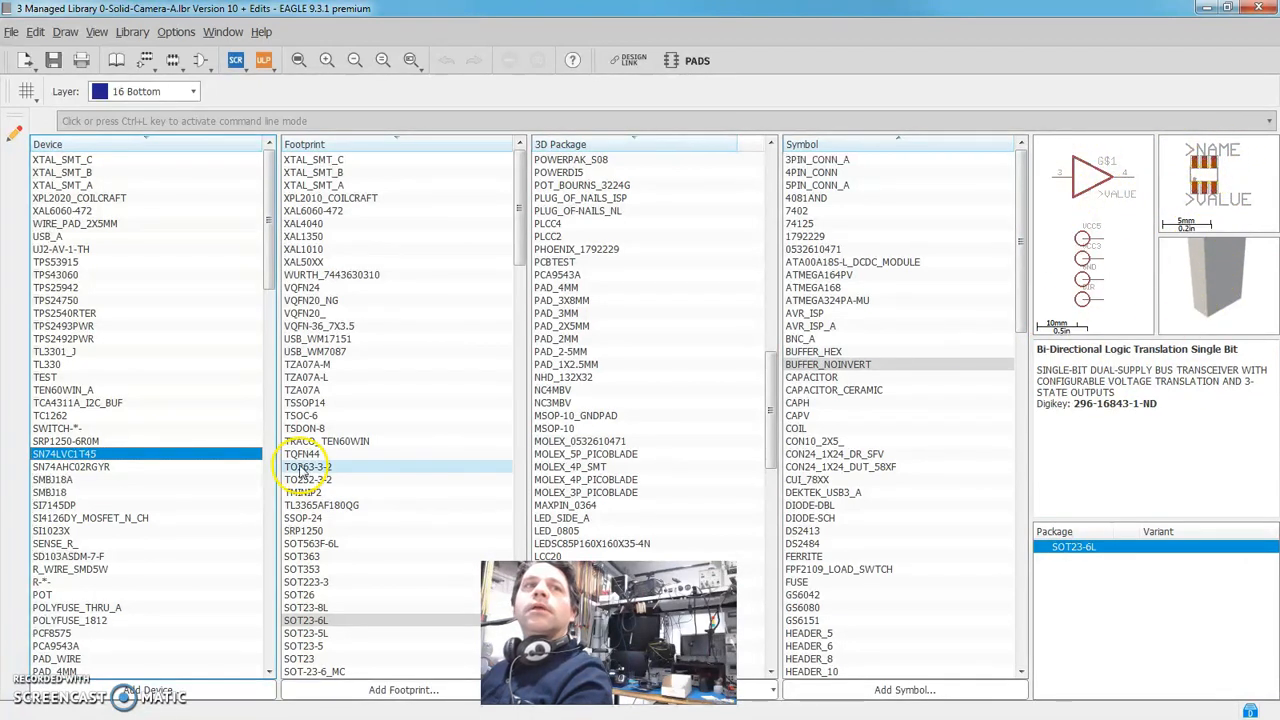
scroll(110, 500, down, 2)
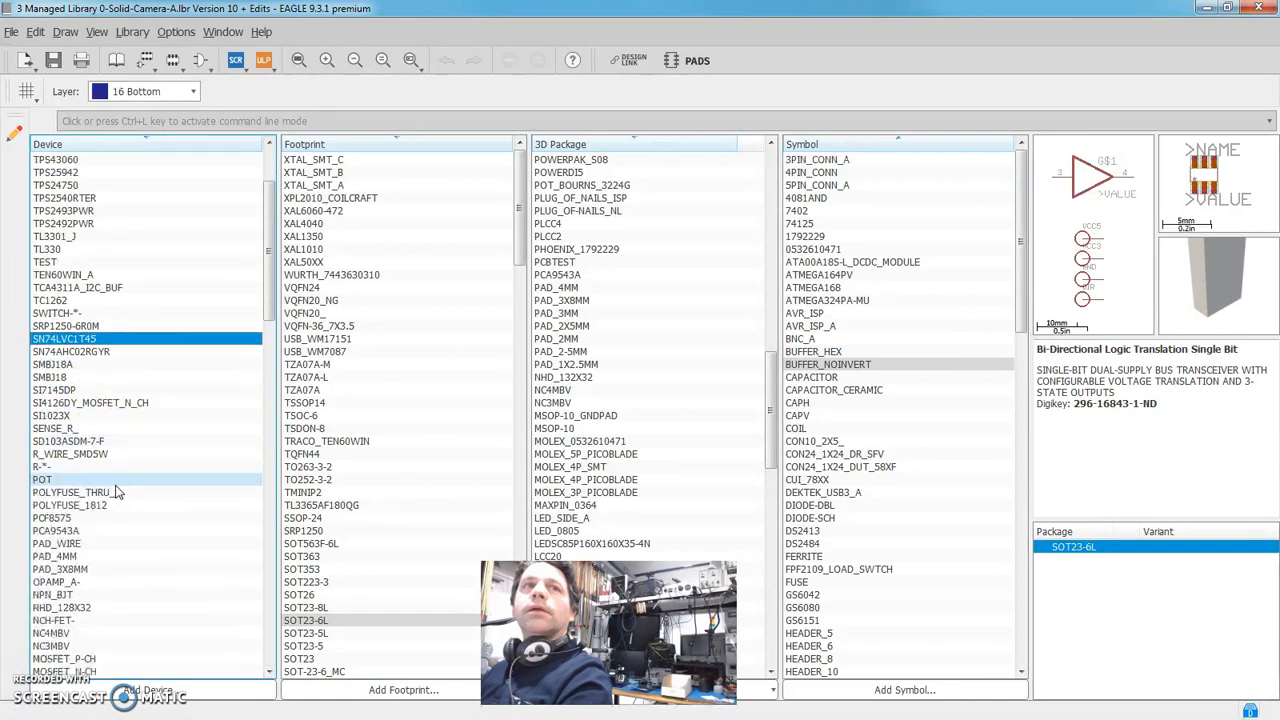
scroll(115, 492, up, 1)
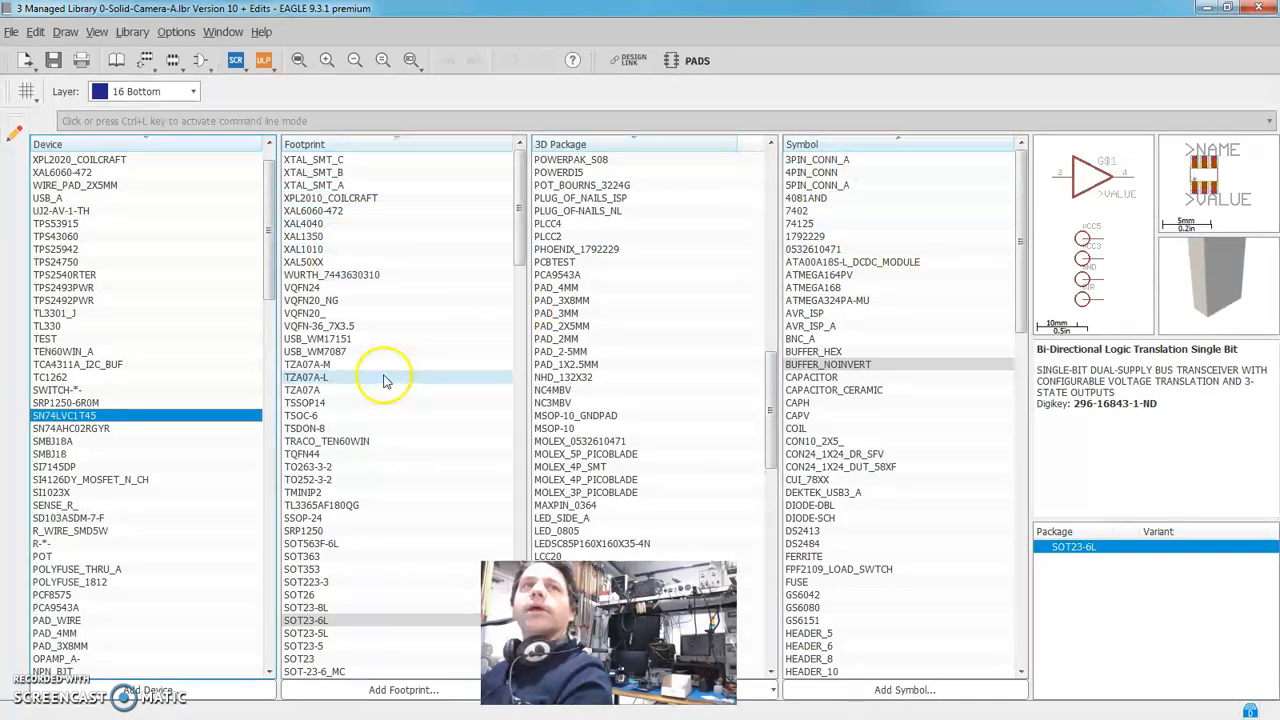
drag(268, 235, 268, 265)
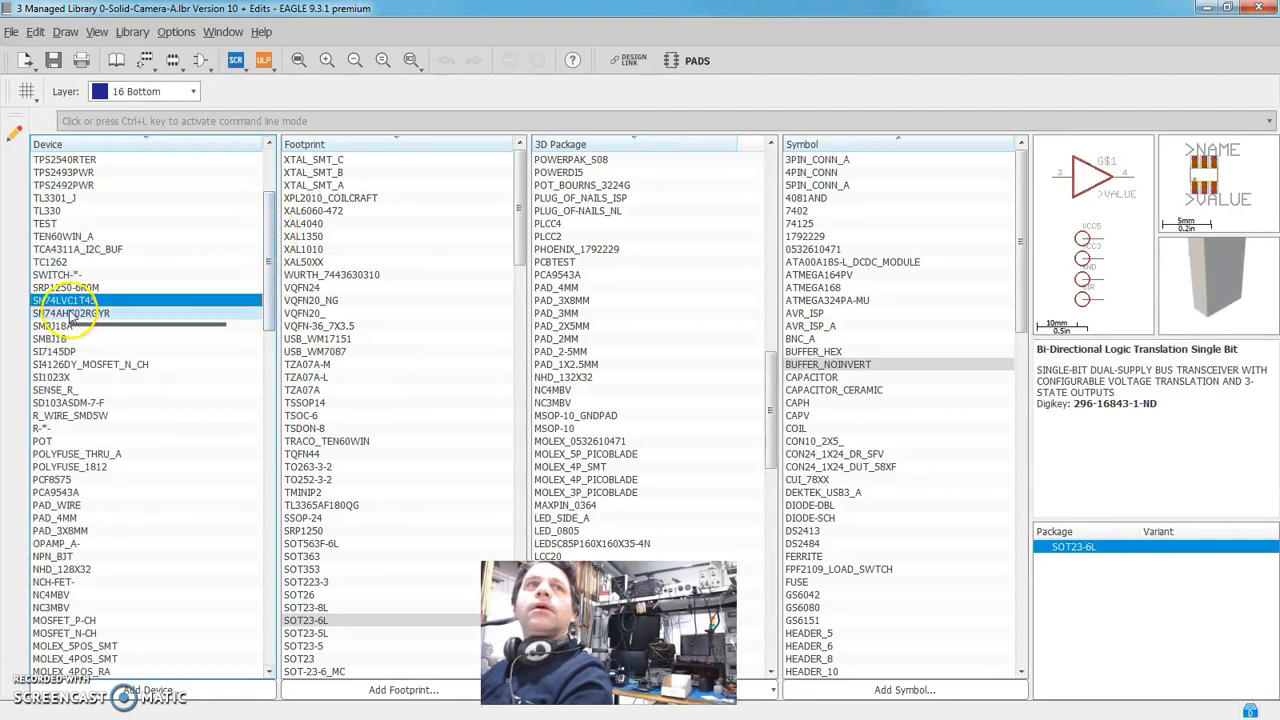
Step: Examine the PAD_3X8MM, R-*-, OPAMP_A- and SI1023X devices with their symbols, packages and descriptions
click(60, 531)
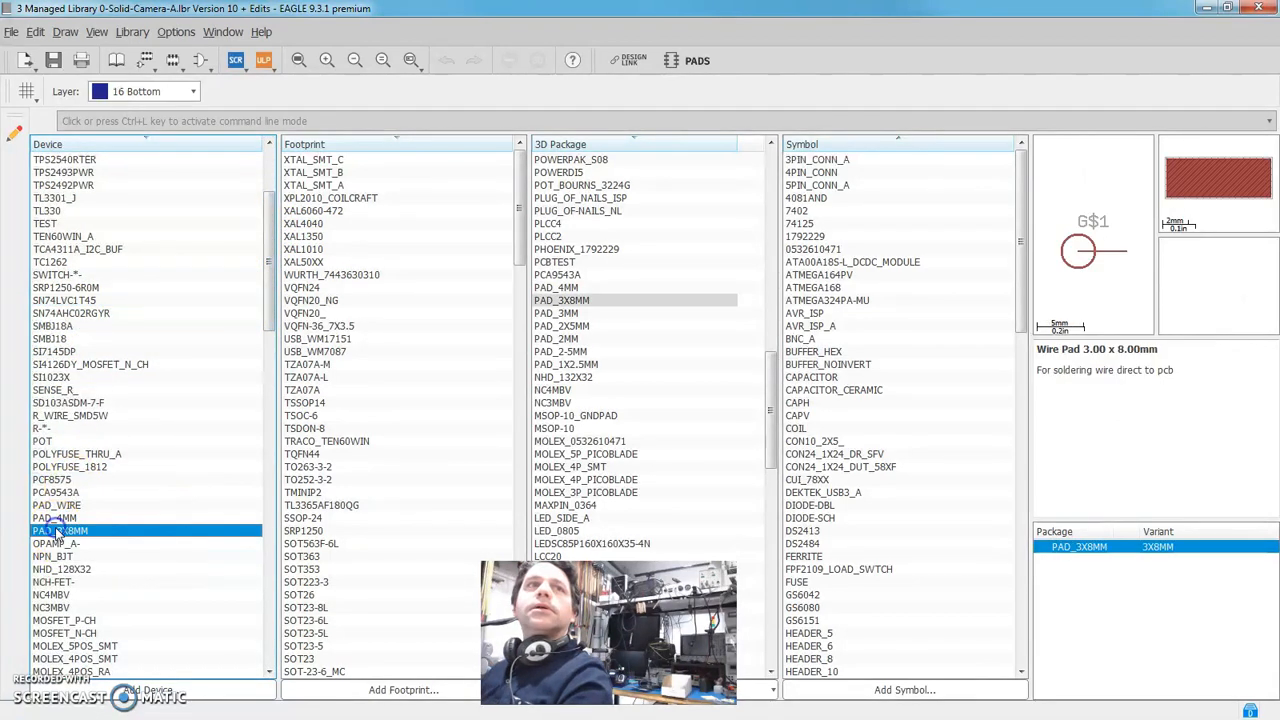
scroll(58, 536, down, 1)
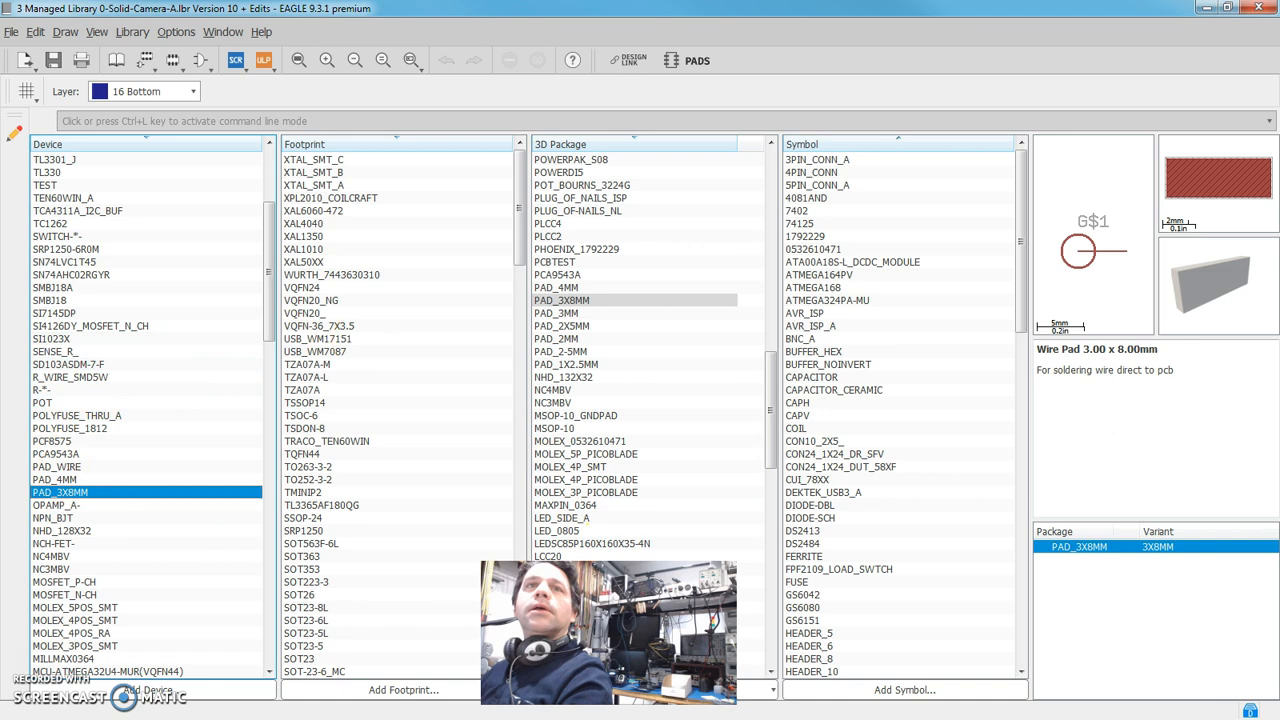
click(96, 392)
click(88, 505)
click(88, 338)
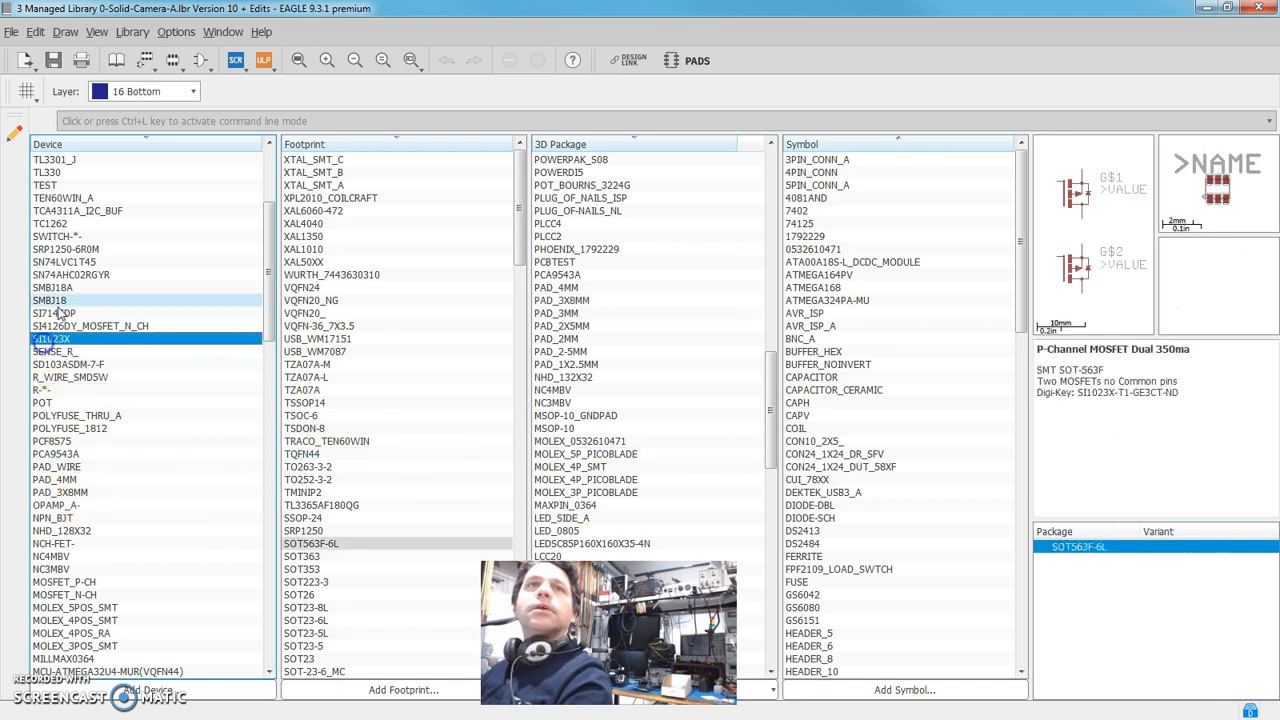
Step: Step through the devices from TCA4311A_I2C_BUF to SWITCH-*- and SRP1250-6R0M, examining their symbols and packages
click(82, 208)
key(Down)
key(Down)
key(Down)
key(Down)
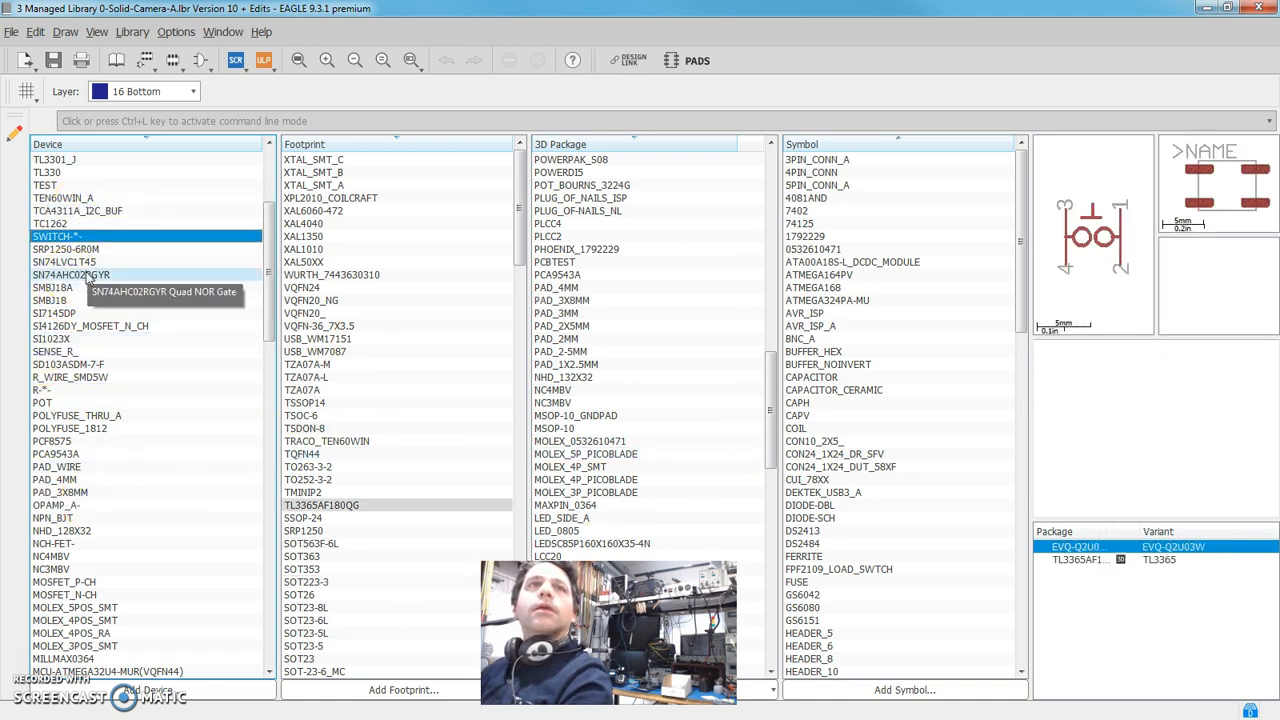
key(Up)
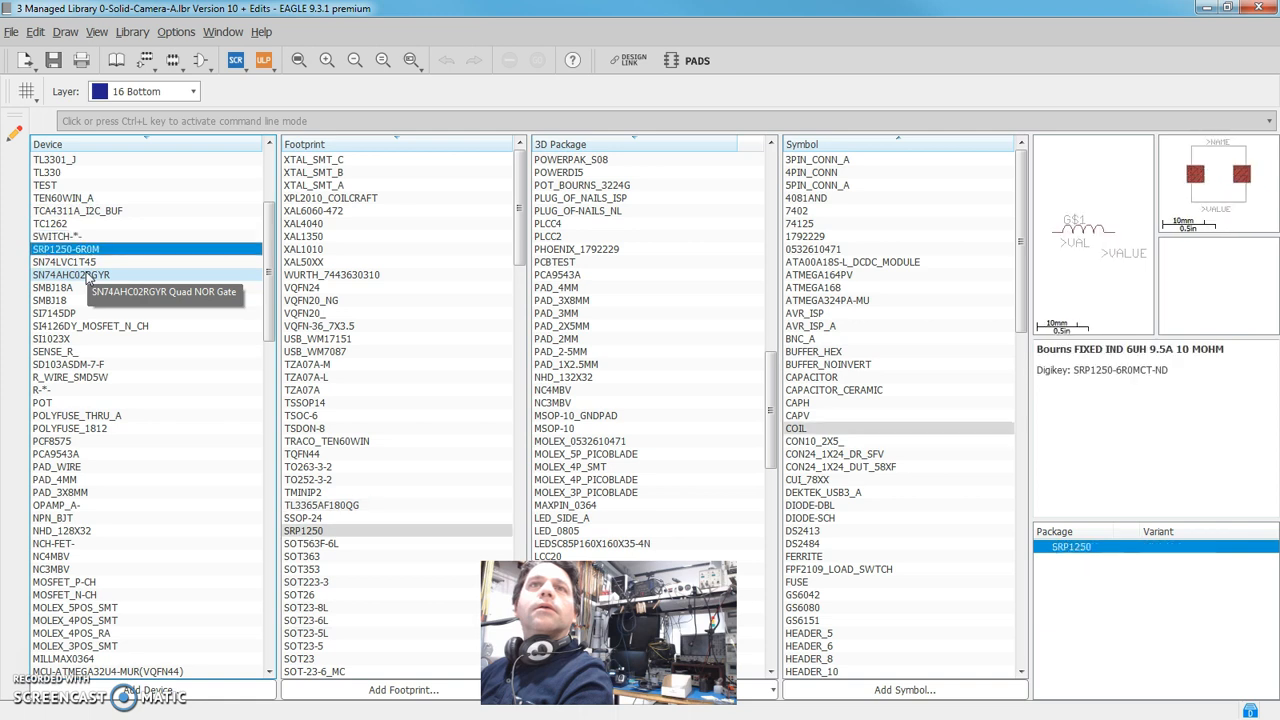
click(52, 244)
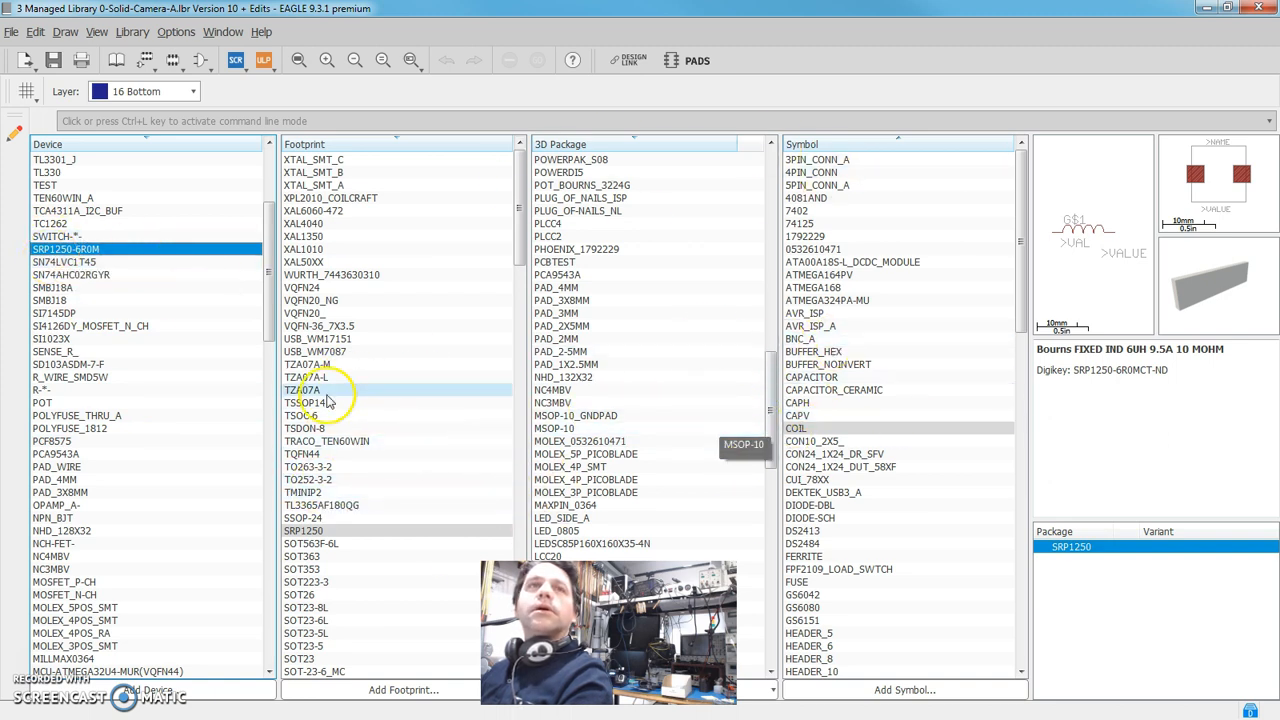
Step: Sort the devices in ascending order and open the CAP_ALUM-*- device for editing
scroll(130, 440, down, 9)
scroll(130, 445, up, 14)
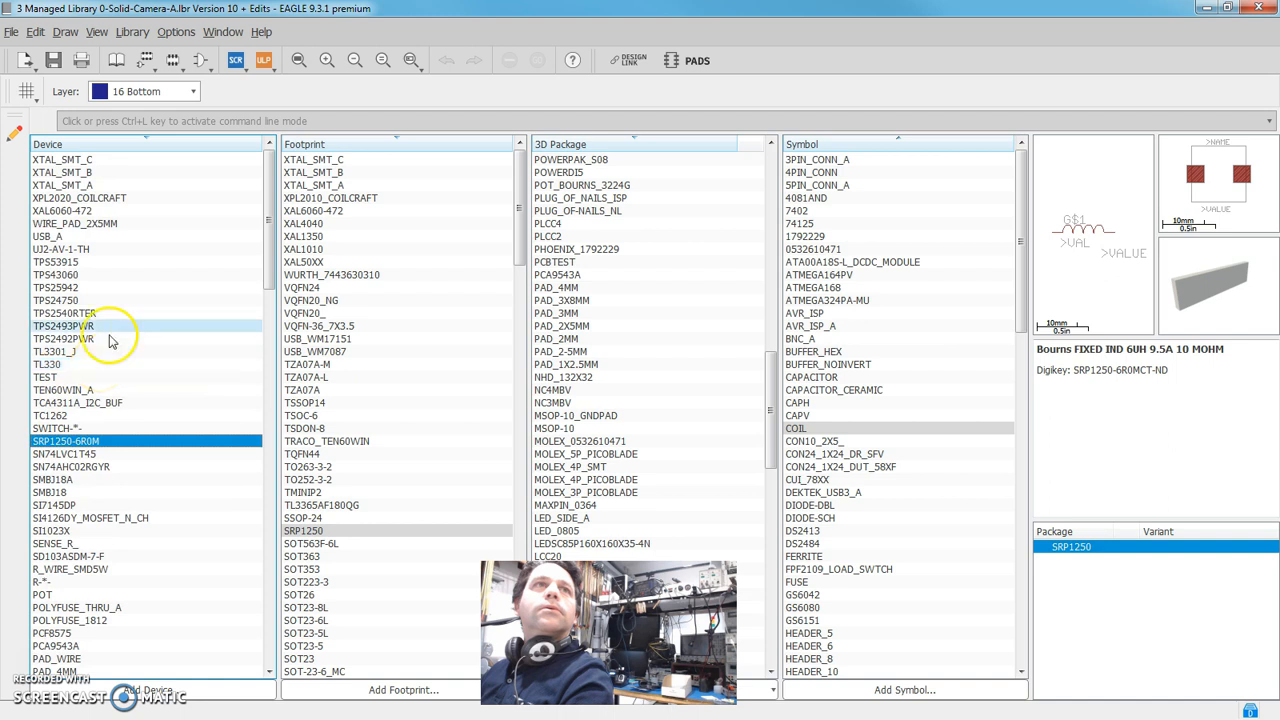
click(140, 144)
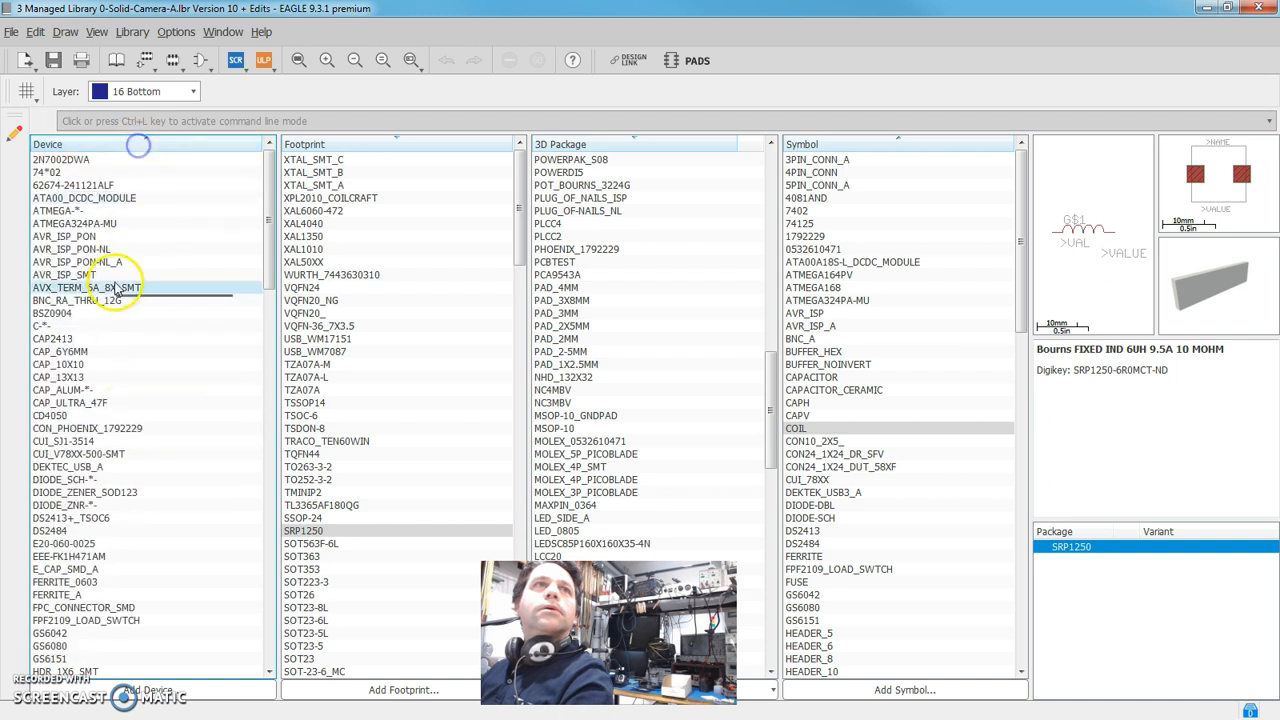
click(55, 392)
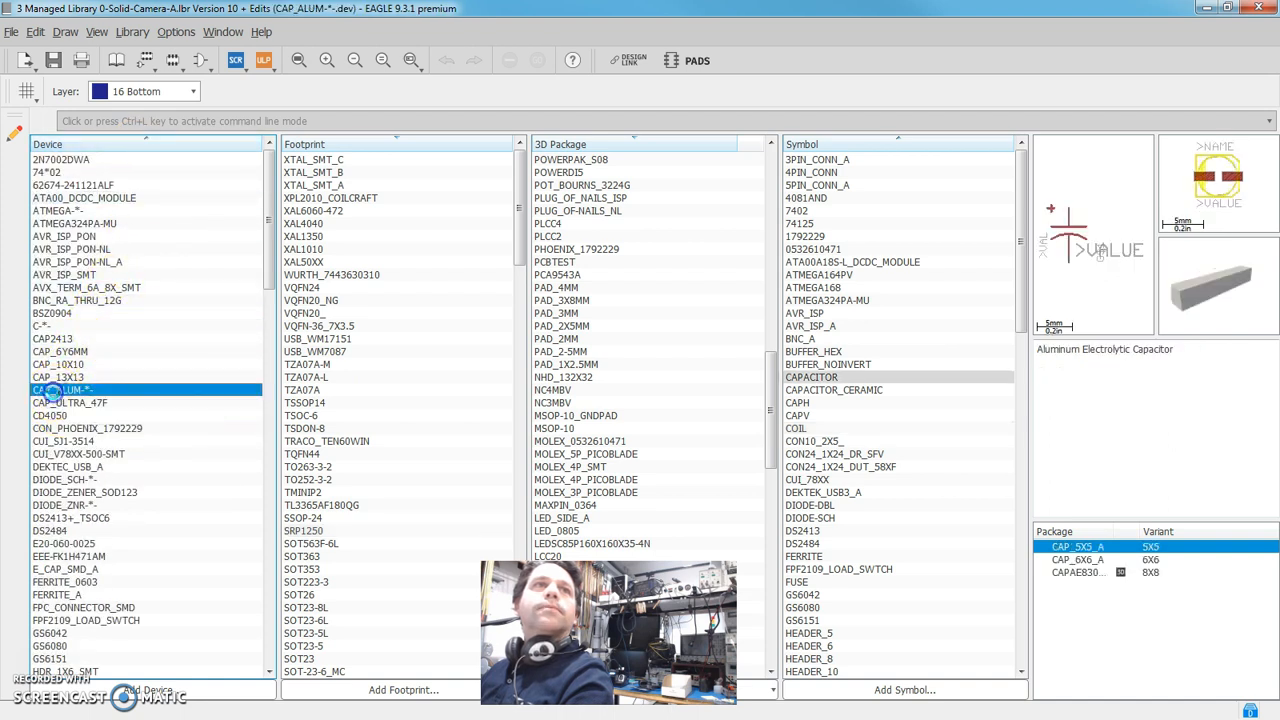
double_click(50, 390)
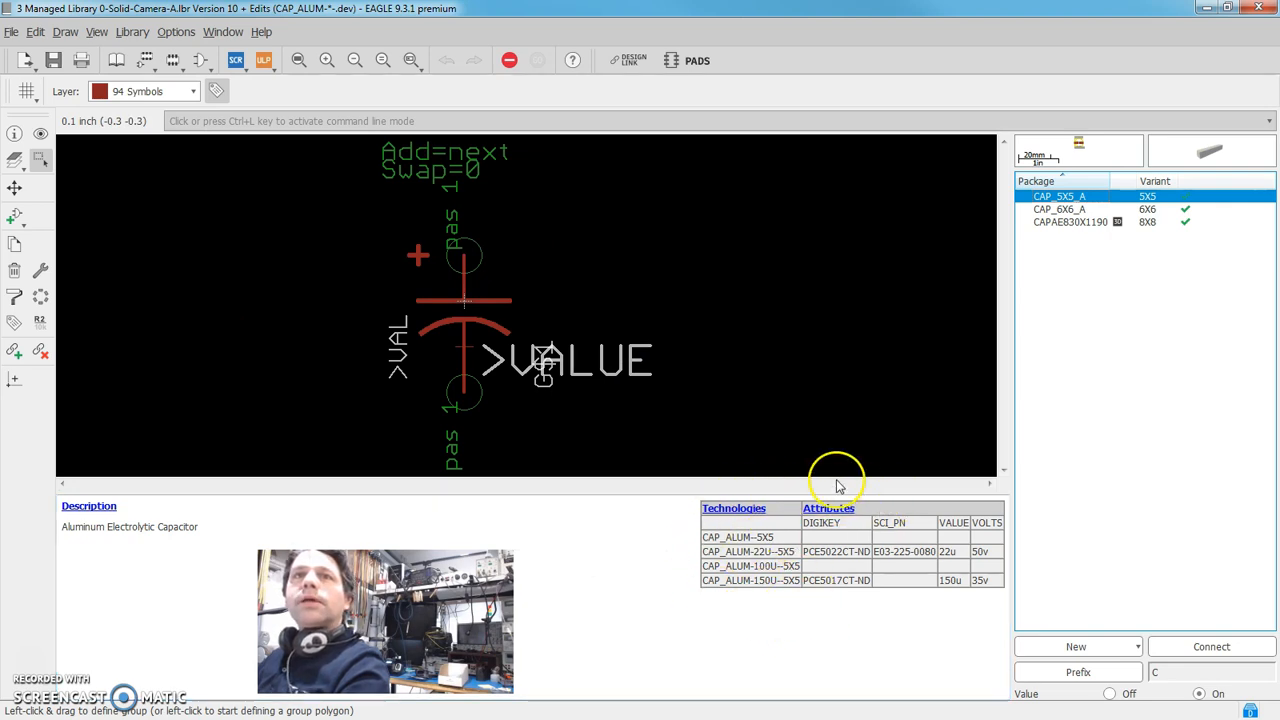
Step: Compare the 5X5, 6X6 and 8X8 package variants of the aluminum capacitor with their technologies and attributes
click(1057, 196)
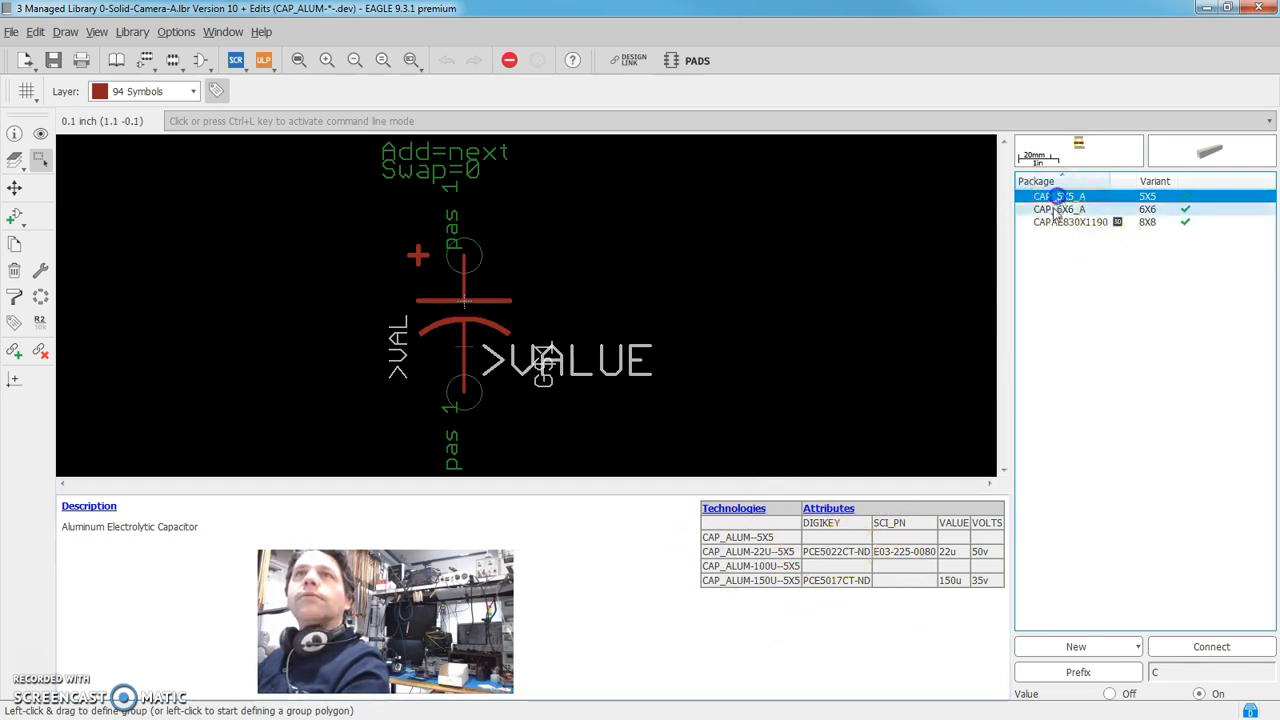
click(1056, 209)
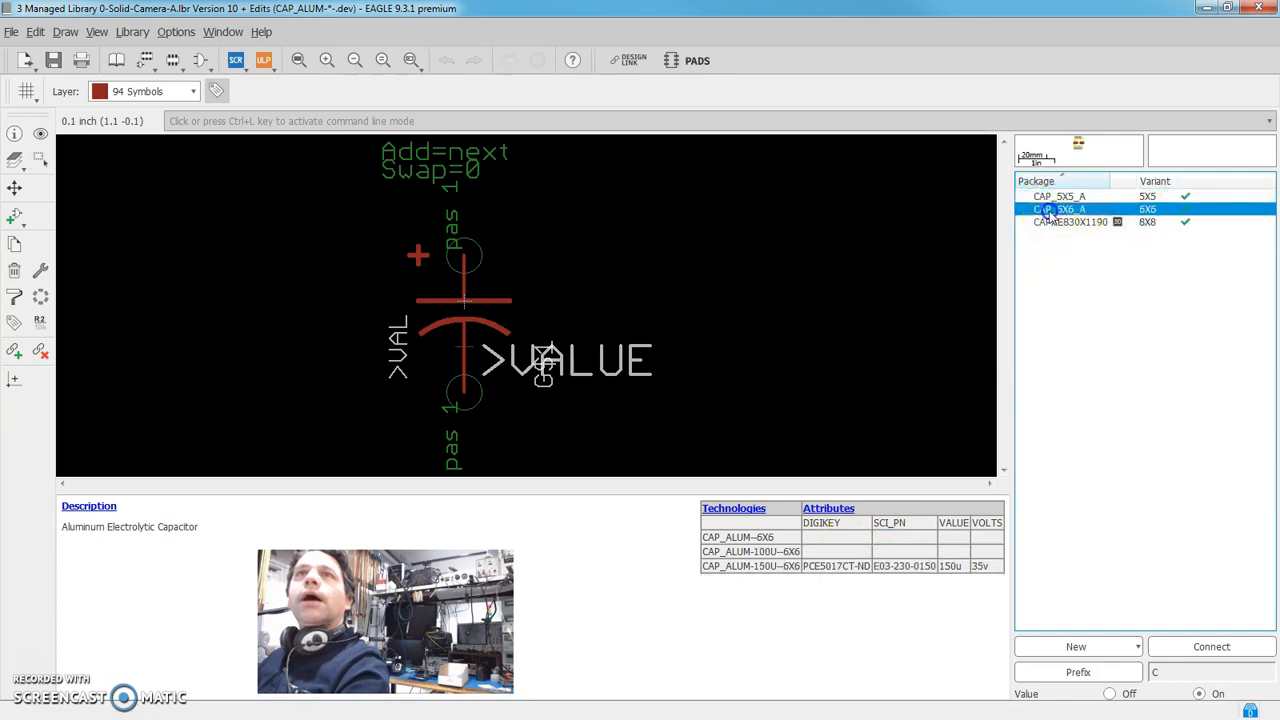
click(1050, 222)
click(1051, 209)
click(1051, 196)
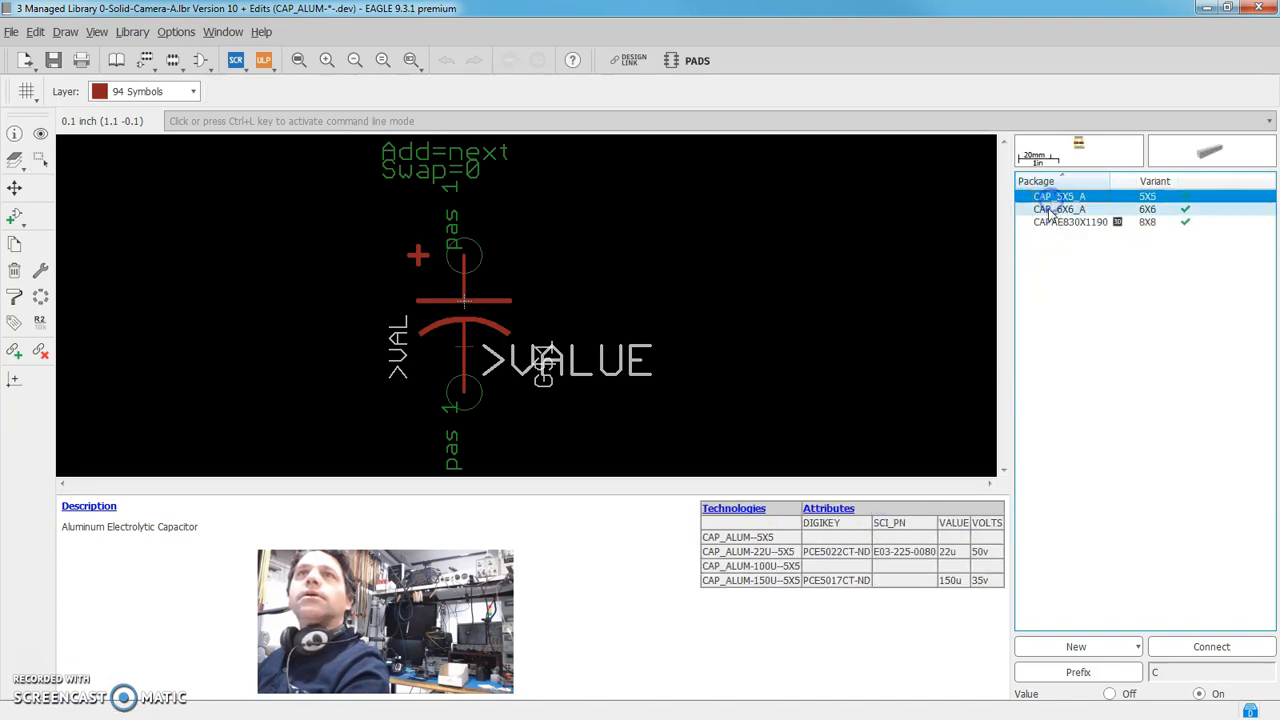
click(1050, 209)
click(1048, 222)
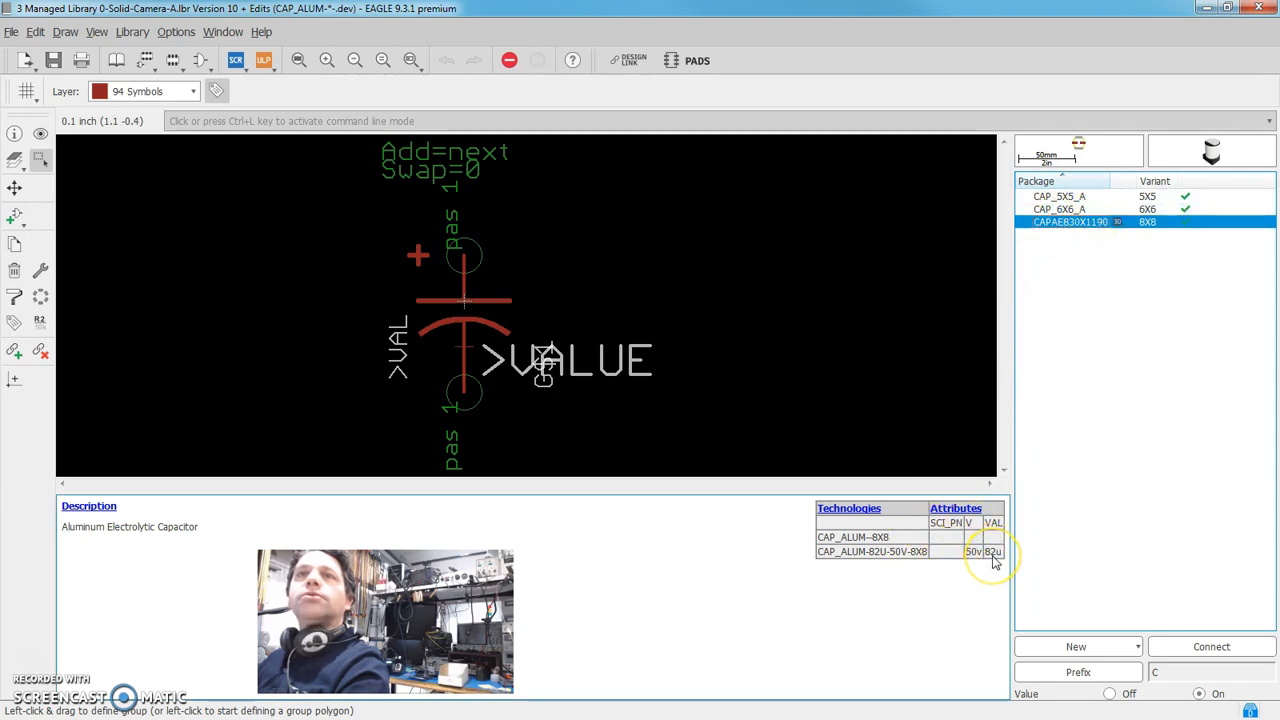
click(1060, 210)
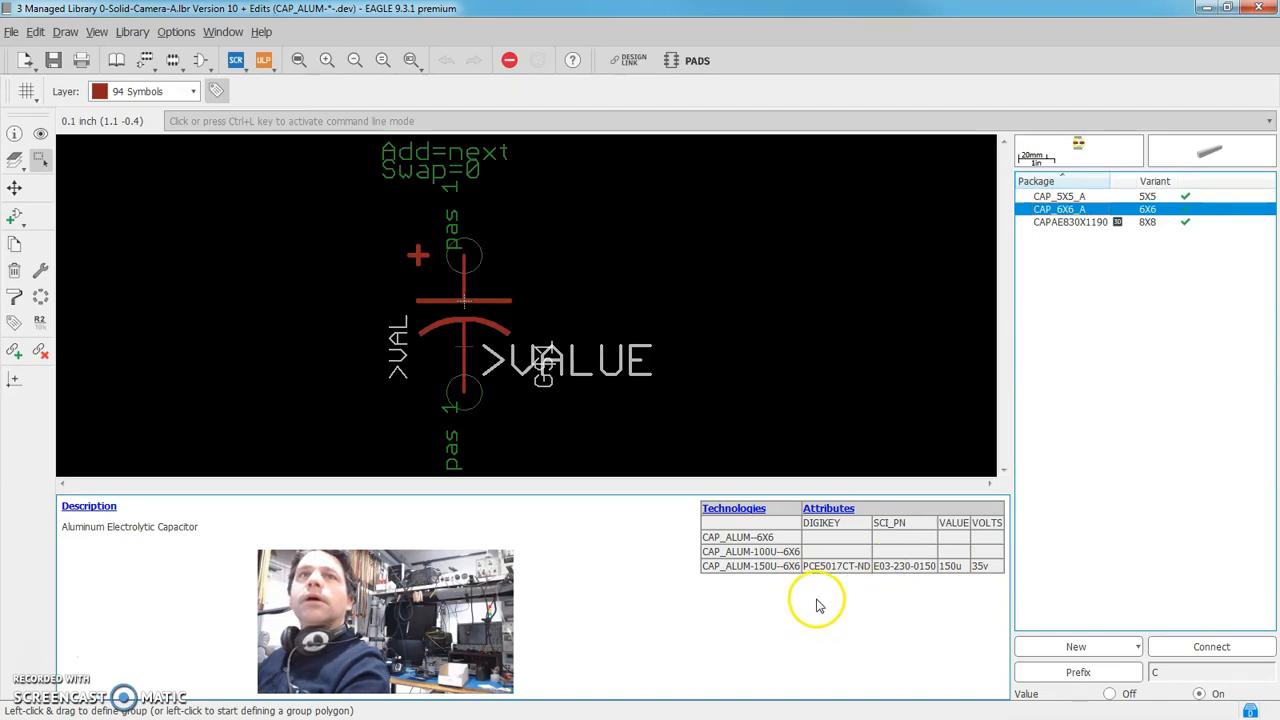
Step: Return to the library's table of contents and select the CAP_ALUM-*- device
click(116, 62)
click(60, 389)
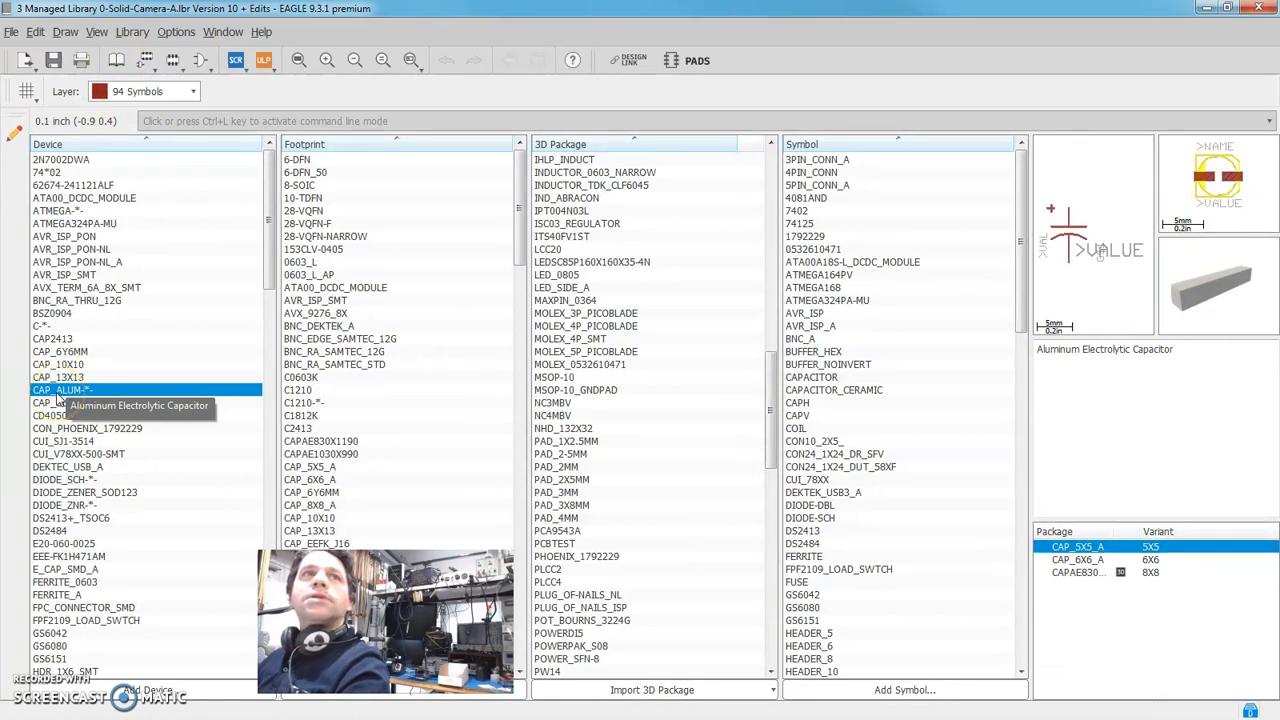